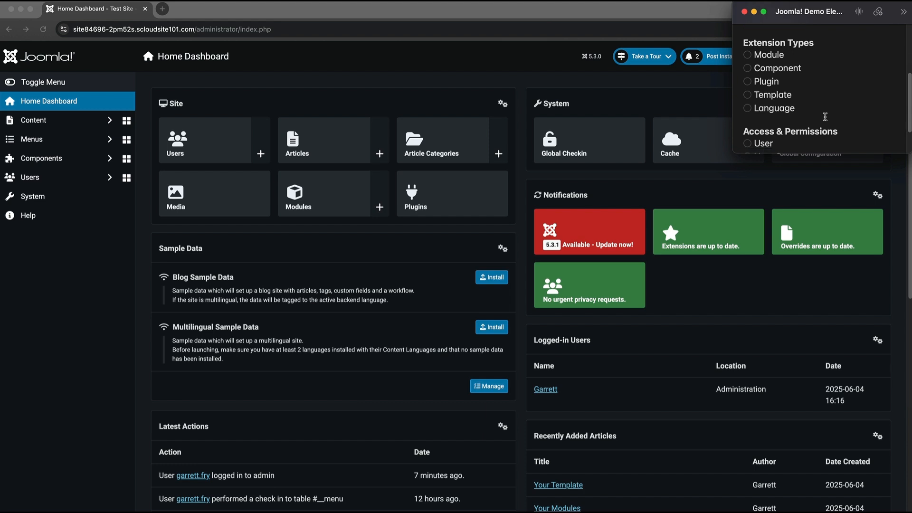
Highlight the Extension Types heading and its Module entry in the demo notes.
{"action": "left_click_drag", "start_coordinate": [811, 43], "coordinate": [731, 43]}
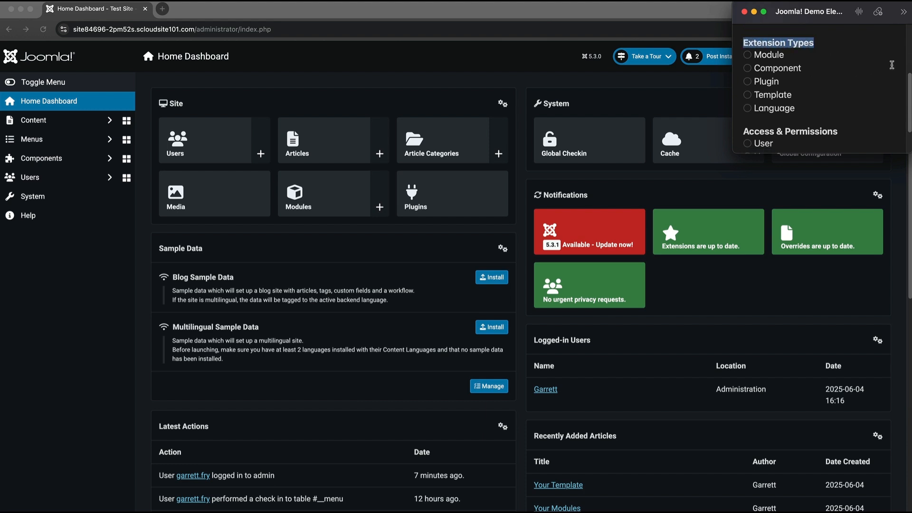
{"action": "scroll", "coordinate": [862, 59], "scroll_direction": "down", "scroll_amount": 1}
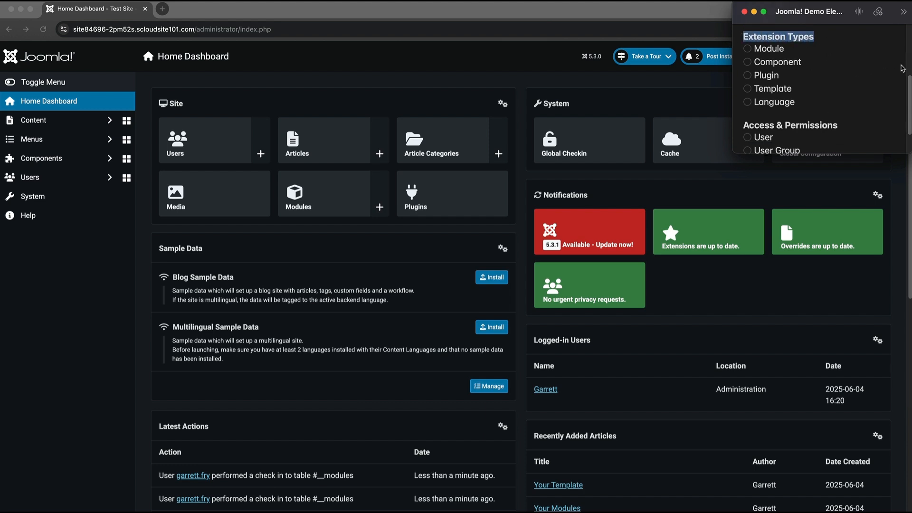
{"action": "left_click_drag", "start_coordinate": [789, 49], "coordinate": [755, 48]}
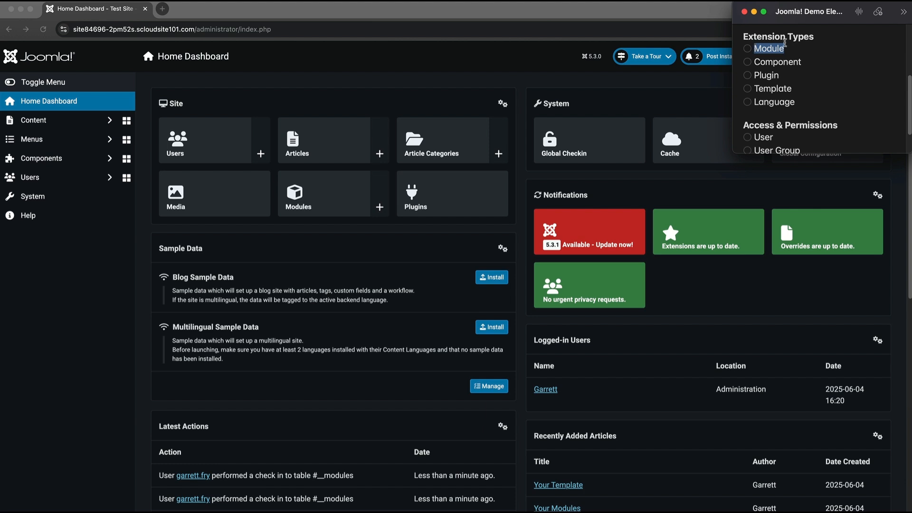
{"action": "left_click", "coordinate": [804, 42]}
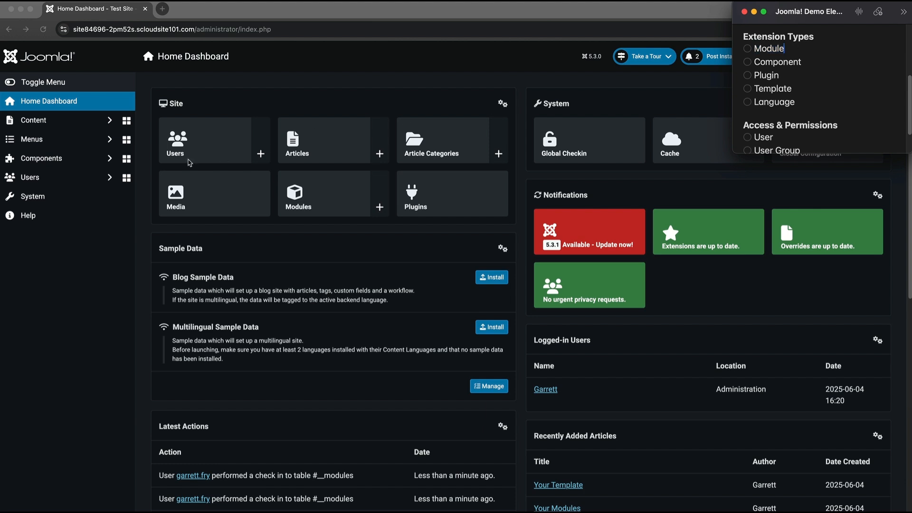
Open the Site Modules list from the Content section and look through its entries.
{"action": "left_click", "coordinate": [63, 309]}
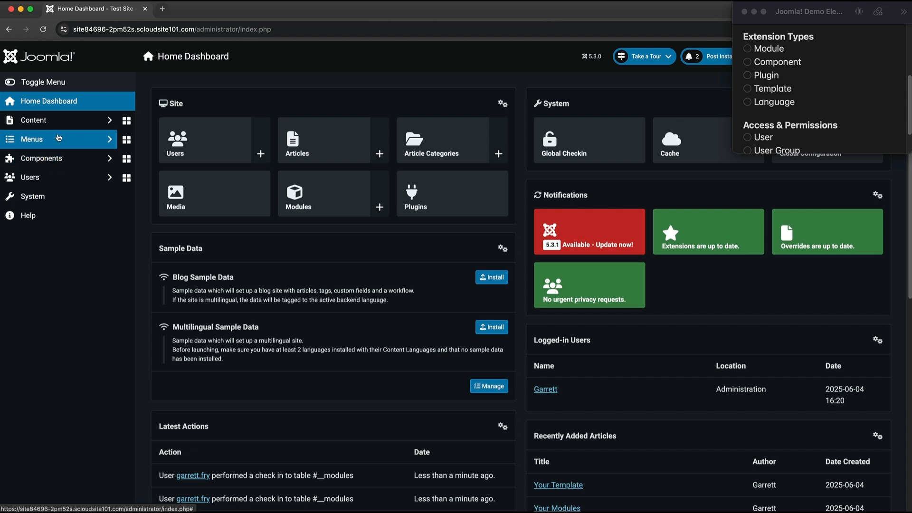
{"action": "left_click", "coordinate": [47, 122]}
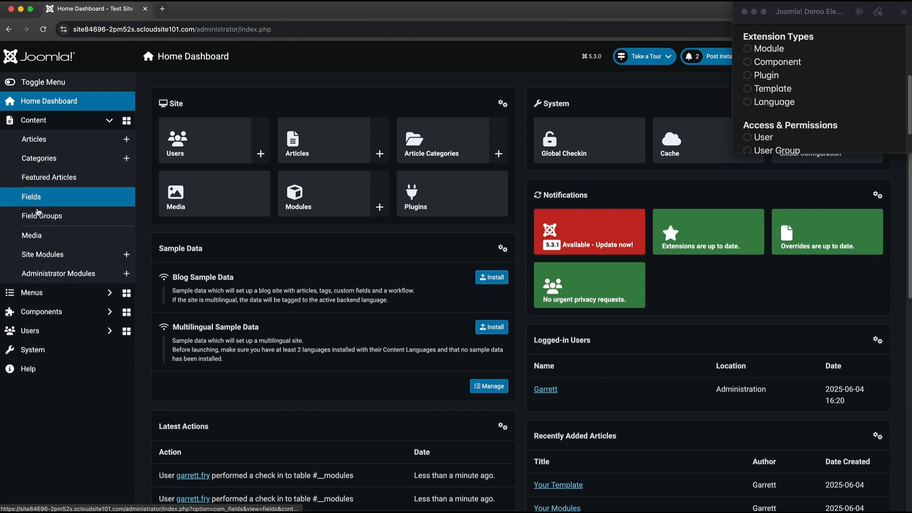
{"action": "left_click", "coordinate": [76, 256]}
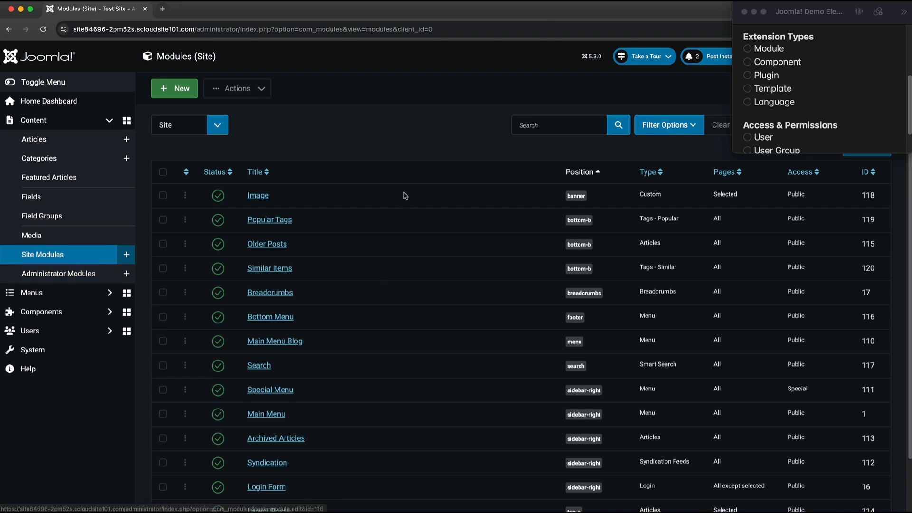
{"action": "scroll", "coordinate": [406, 195], "scroll_direction": "down", "scroll_amount": 3}
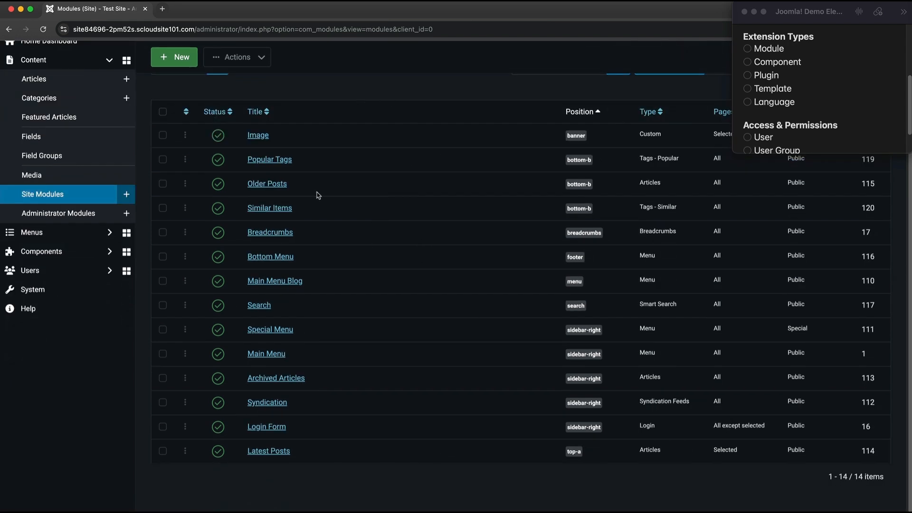
{"action": "scroll", "coordinate": [416, 386], "scroll_direction": "up", "scroll_amount": 3}
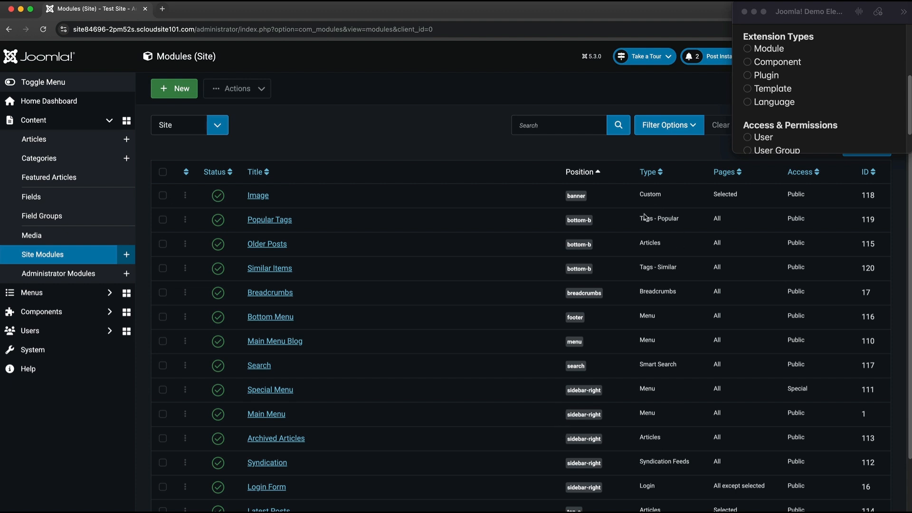
Examine the module types listed for Popular Tags, Older Posts, Bottom Menu and Search.
{"action": "left_click_drag", "start_coordinate": [640, 219], "coordinate": [682, 220]}
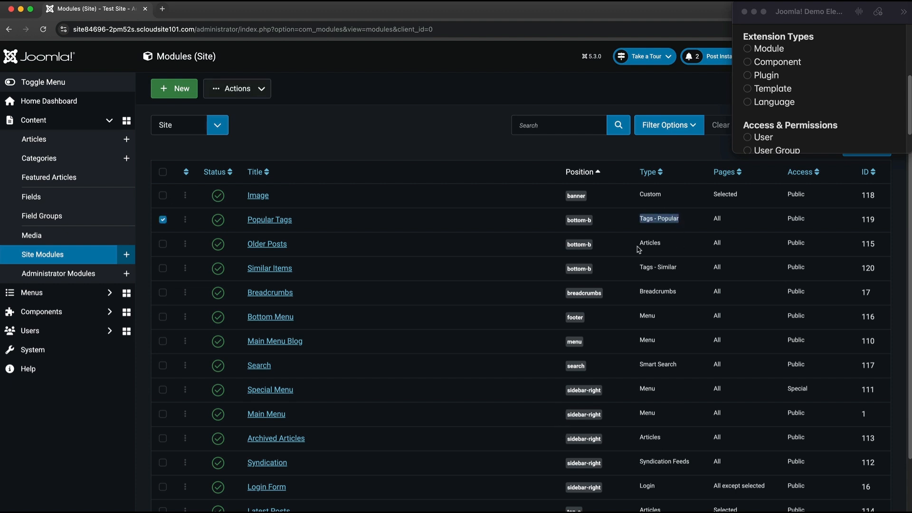
{"action": "left_click_drag", "start_coordinate": [639, 242], "coordinate": [655, 219]}
{"action": "left_click", "coordinate": [658, 242]}
{"action": "left_click_drag", "start_coordinate": [655, 317], "coordinate": [638, 317]}
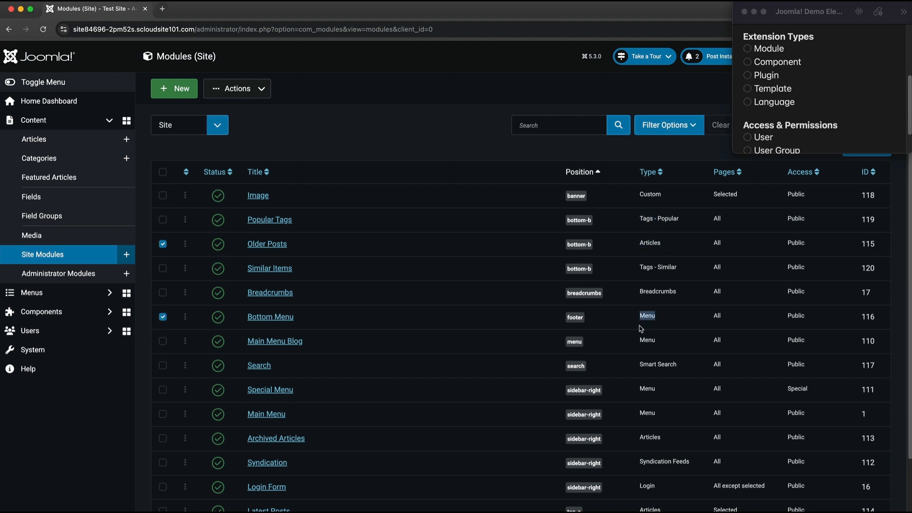
{"action": "left_click_drag", "start_coordinate": [637, 367], "coordinate": [679, 366]}
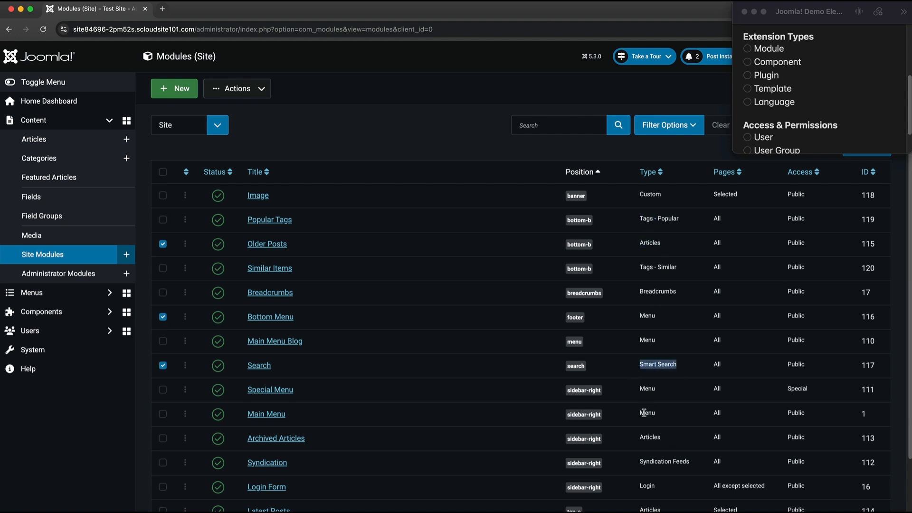
{"action": "scroll", "coordinate": [644, 414], "scroll_direction": "down", "scroll_amount": 2}
{"action": "scroll", "coordinate": [644, 419], "scroll_direction": "up", "scroll_amount": 2}
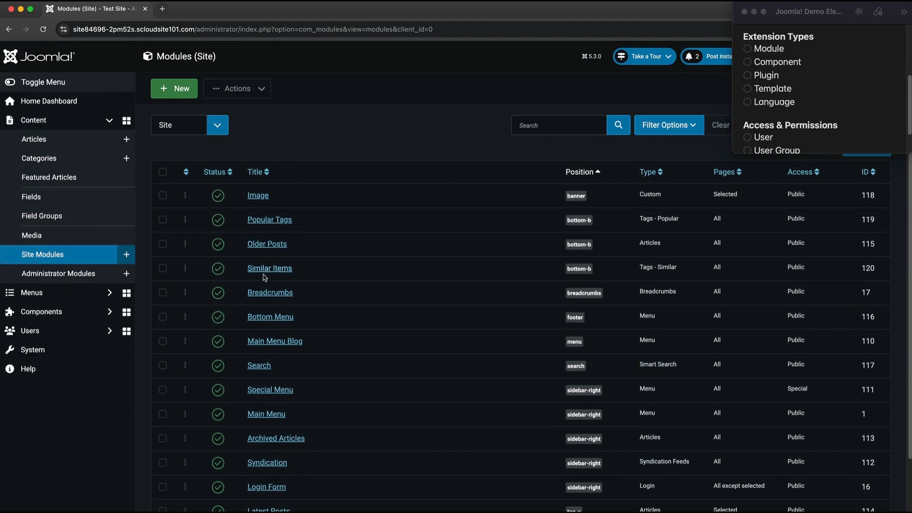
Open the Popular Tags module and examine its type, Parent Tag and Maximum Tags settings.
{"action": "left_click", "coordinate": [253, 221]}
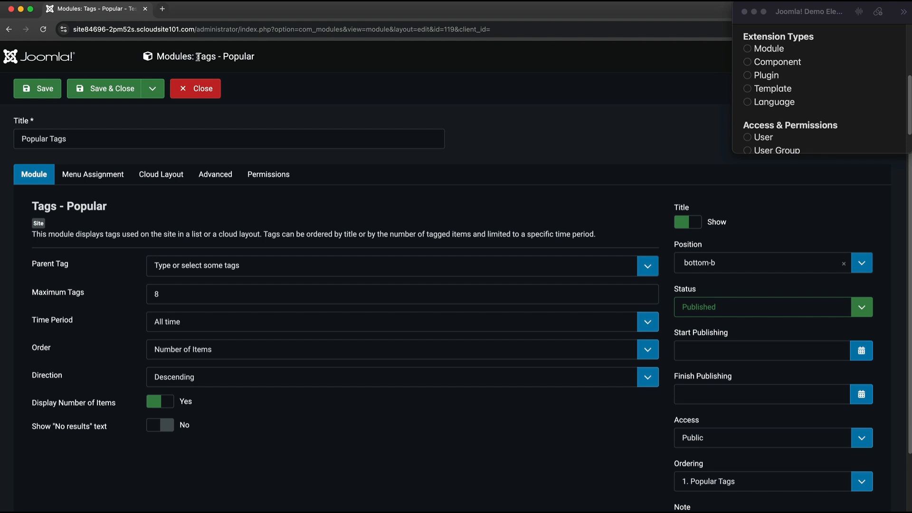
{"action": "left_click_drag", "start_coordinate": [197, 57], "coordinate": [255, 58]}
{"action": "left_click", "coordinate": [119, 257]}
{"action": "left_click", "coordinate": [644, 265]}
{"action": "left_click", "coordinate": [336, 452]}
{"action": "left_click", "coordinate": [191, 292]}
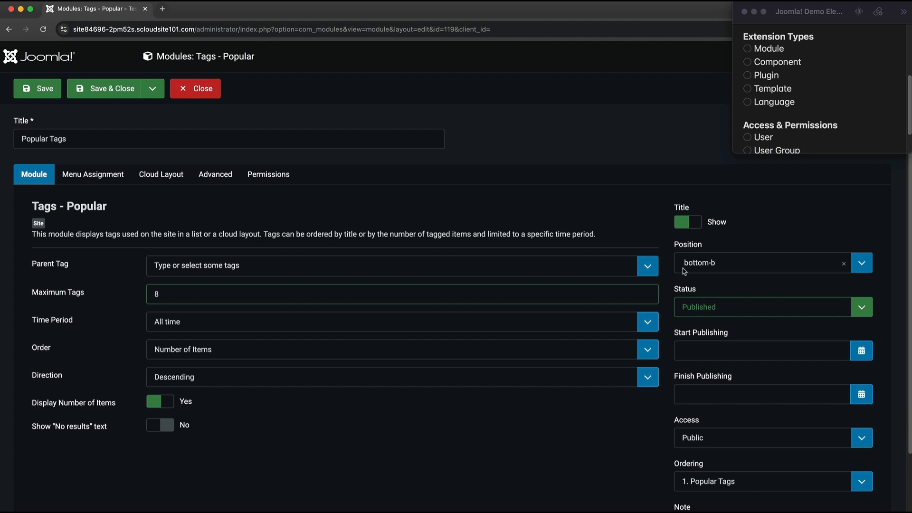
Examine the template positions available for the Popular Tags module, keeping the existing position.
{"action": "left_click_drag", "start_coordinate": [669, 245], "coordinate": [708, 249]}
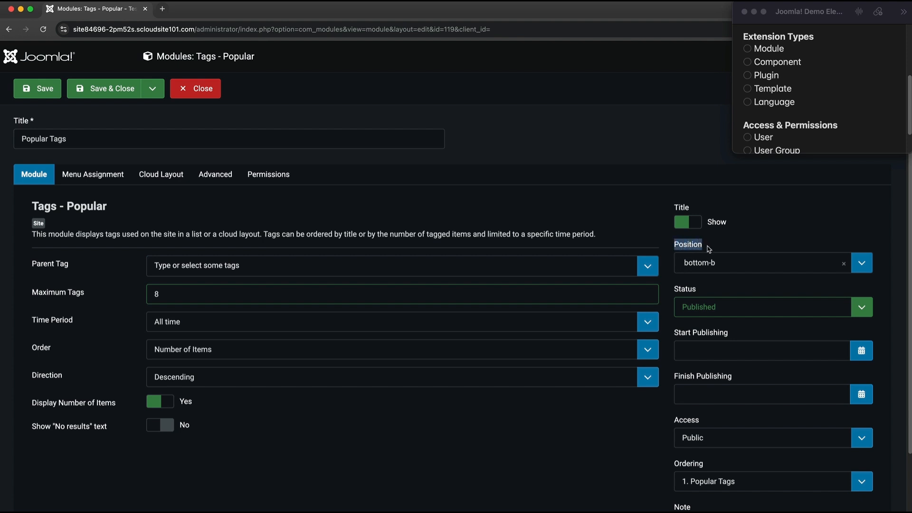
{"action": "left_click", "coordinate": [861, 264]}
{"action": "scroll", "coordinate": [737, 364], "scroll_direction": "down", "scroll_amount": 1}
{"action": "scroll", "coordinate": [712, 356], "scroll_direction": "up", "scroll_amount": 1}
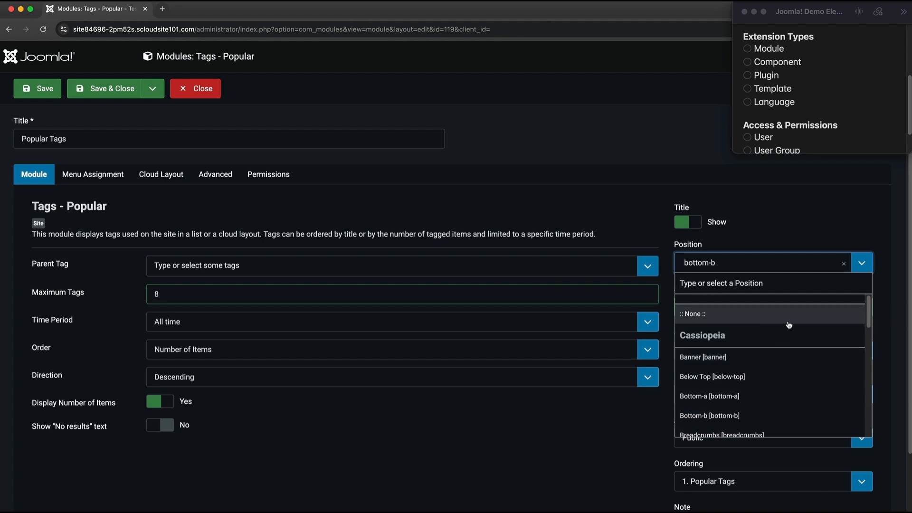
{"action": "scroll", "coordinate": [754, 351], "scroll_direction": "down", "scroll_amount": 1}
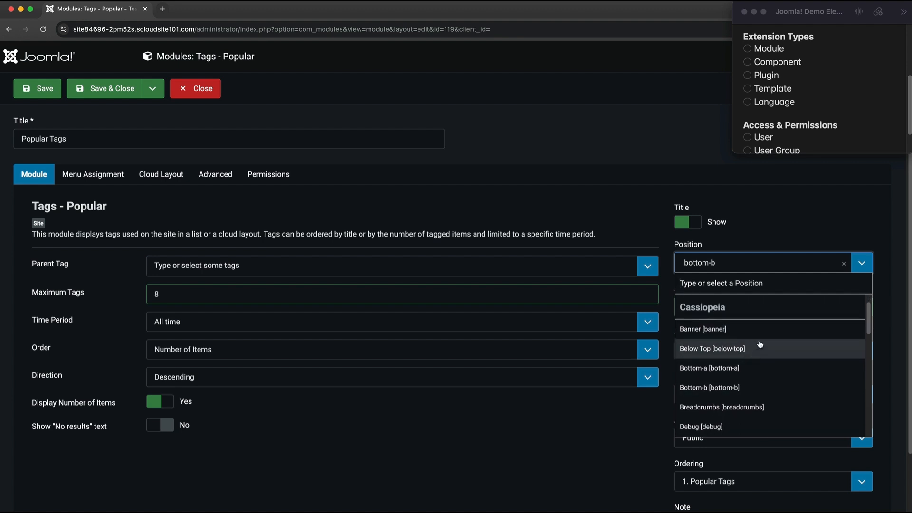
{"action": "scroll", "coordinate": [743, 323], "scroll_direction": "down", "scroll_amount": 1}
{"action": "scroll", "coordinate": [735, 325], "scroll_direction": "down", "scroll_amount": 1}
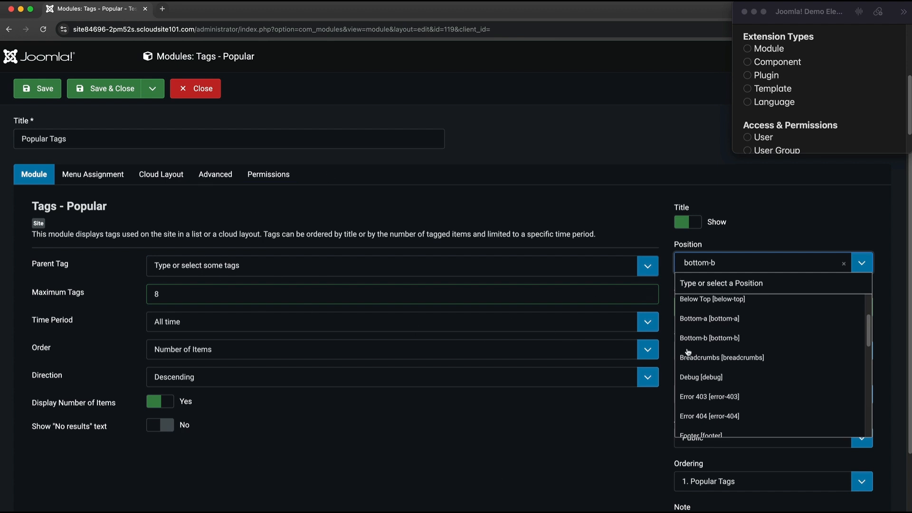
{"action": "scroll", "coordinate": [760, 365], "scroll_direction": "down", "scroll_amount": 6}
{"action": "scroll", "coordinate": [762, 366], "scroll_direction": "down", "scroll_amount": 5}
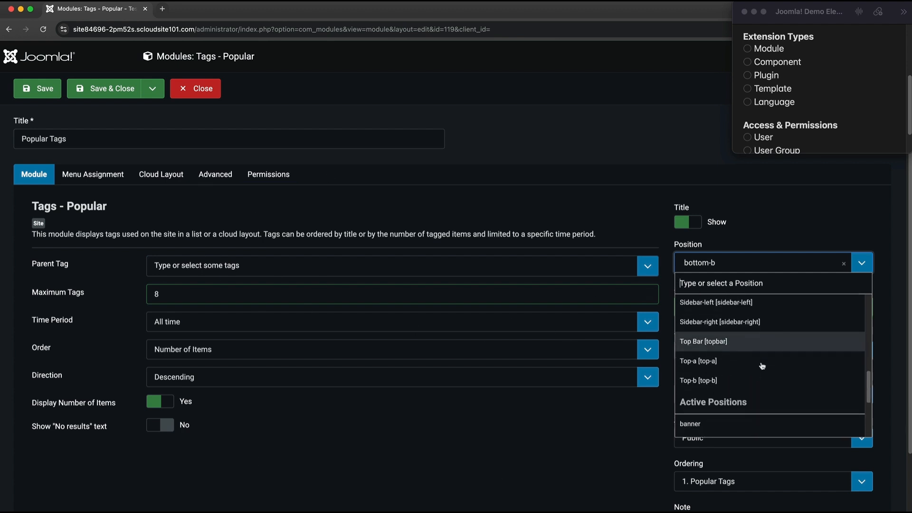
{"action": "scroll", "coordinate": [761, 367], "scroll_direction": "up", "scroll_amount": 5}
{"action": "scroll", "coordinate": [761, 367], "scroll_direction": "up", "scroll_amount": 7}
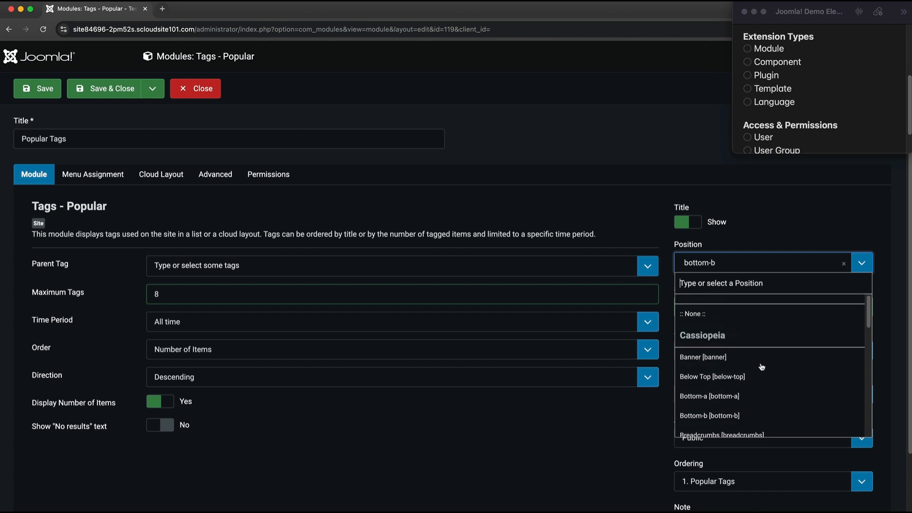
{"action": "left_click", "coordinate": [567, 227]}
Try assigning the Popular Tags module to "Only on the pages selected", and close the module without saving.
{"action": "left_click", "coordinate": [71, 179]}
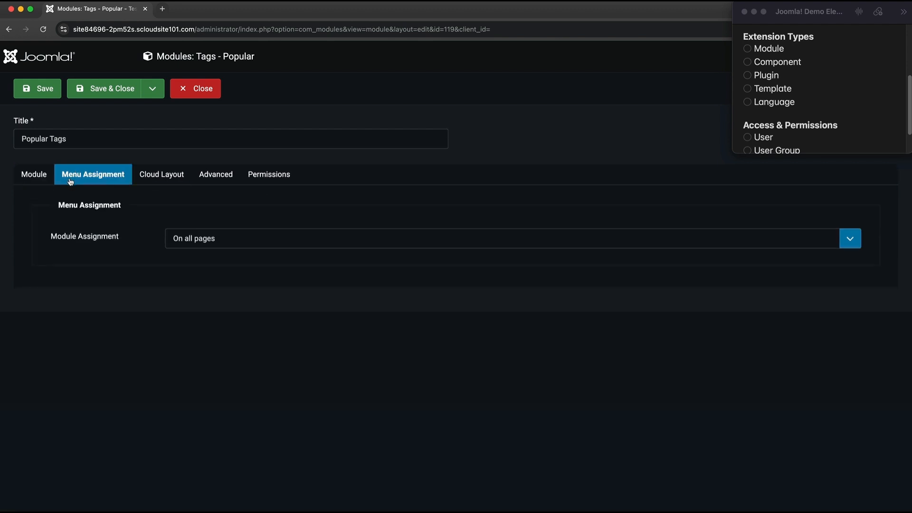
{"action": "left_click", "coordinate": [206, 245]}
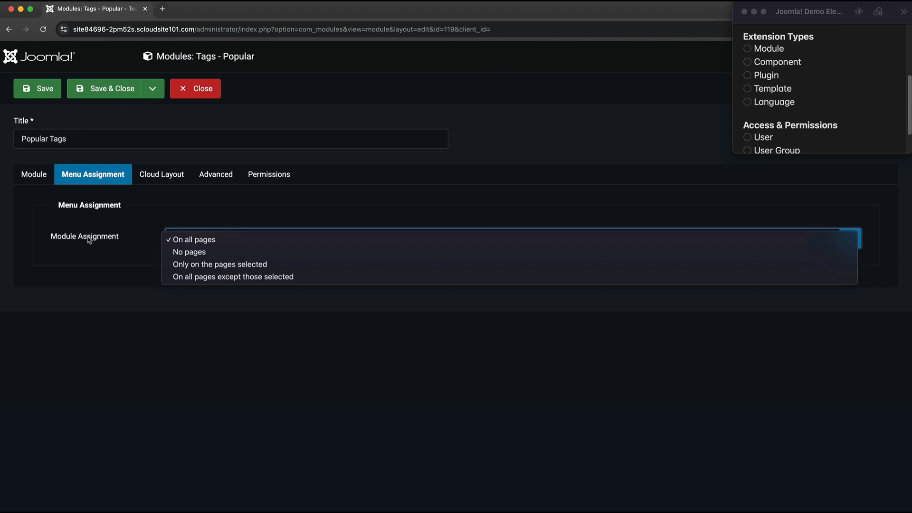
{"action": "left_click", "coordinate": [280, 266]}
{"action": "scroll", "coordinate": [280, 366], "scroll_direction": "down", "scroll_amount": 3}
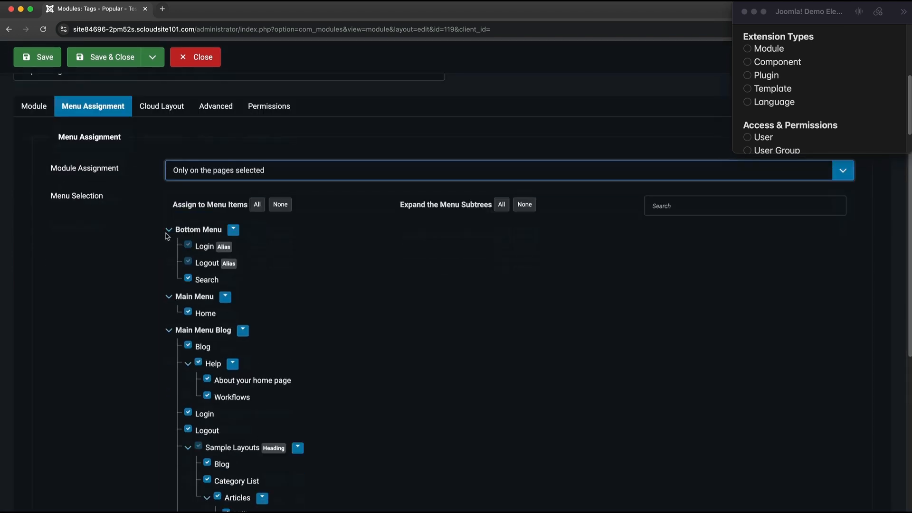
{"action": "scroll", "coordinate": [208, 394], "scroll_direction": "down", "scroll_amount": 5}
{"action": "scroll", "coordinate": [231, 368], "scroll_direction": "up", "scroll_amount": 6}
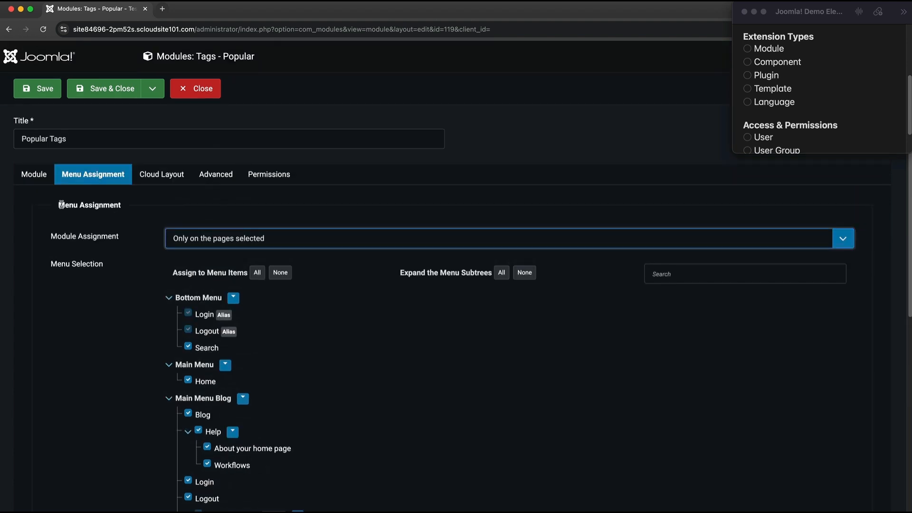
{"action": "left_click", "coordinate": [34, 174]}
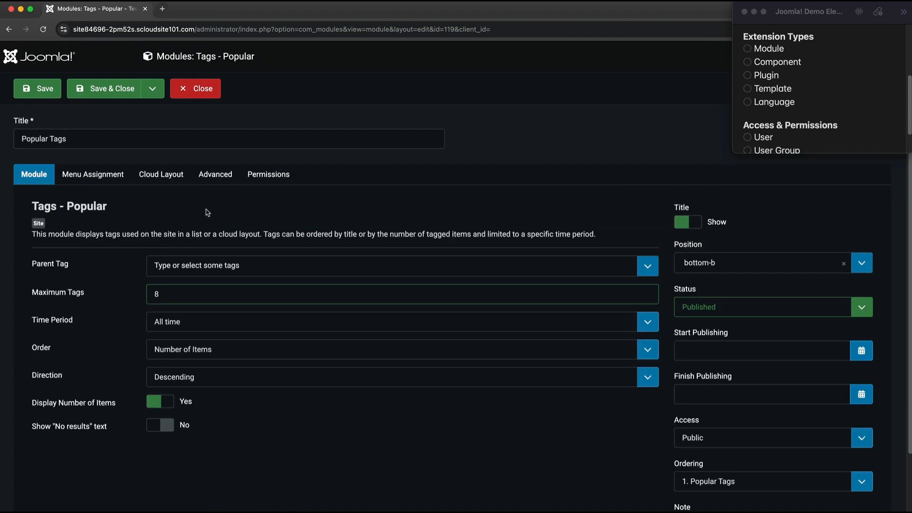
{"action": "left_click", "coordinate": [211, 91]}
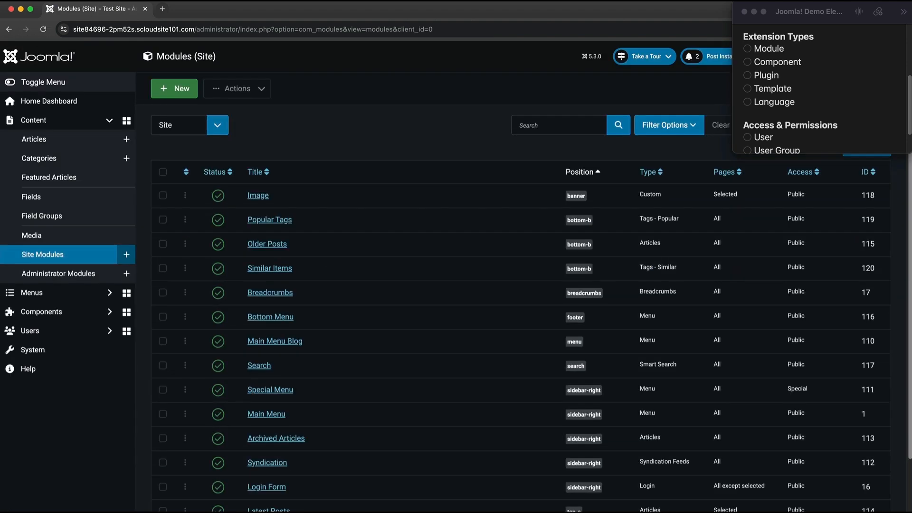
Open the Login Form module and look through its settings.
{"action": "left_click", "coordinate": [275, 489]}
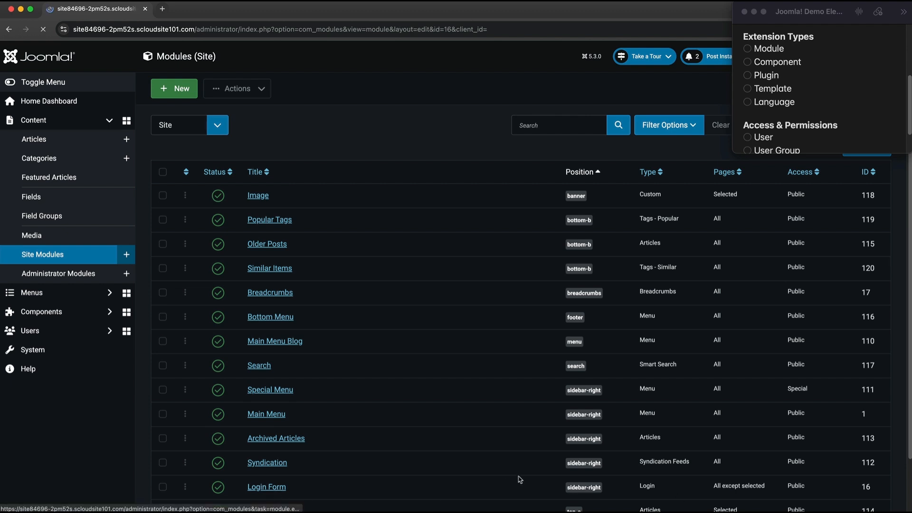
{"action": "scroll", "coordinate": [145, 249], "scroll_direction": "down", "scroll_amount": 1}
{"action": "scroll", "coordinate": [145, 249], "scroll_direction": "down", "scroll_amount": 2}
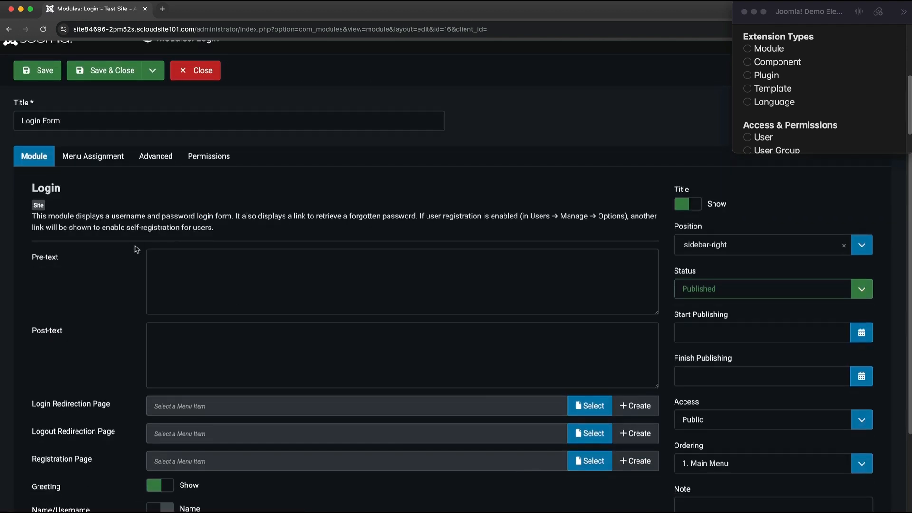
{"action": "scroll", "coordinate": [134, 293], "scroll_direction": "down", "scroll_amount": 3}
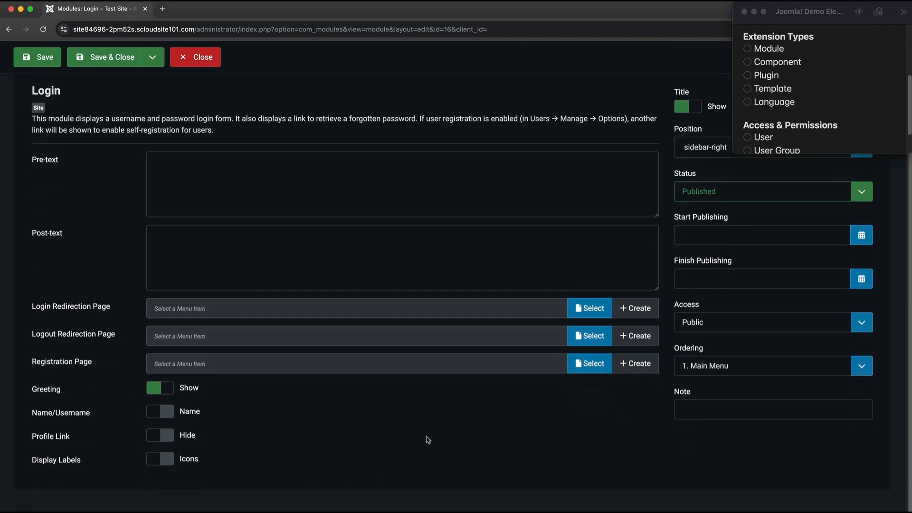
{"action": "scroll", "coordinate": [125, 344], "scroll_direction": "up", "scroll_amount": 1}
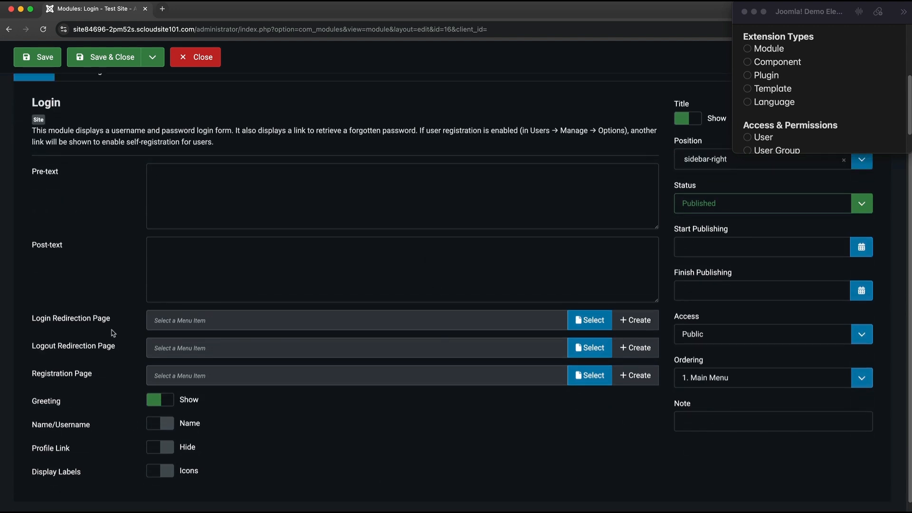
Examine the Login Form's Pre-text, Post-text and Login Redirection Page fields, and close the module unchanged.
{"action": "left_click", "coordinate": [237, 196]}
{"action": "left_click", "coordinate": [230, 276]}
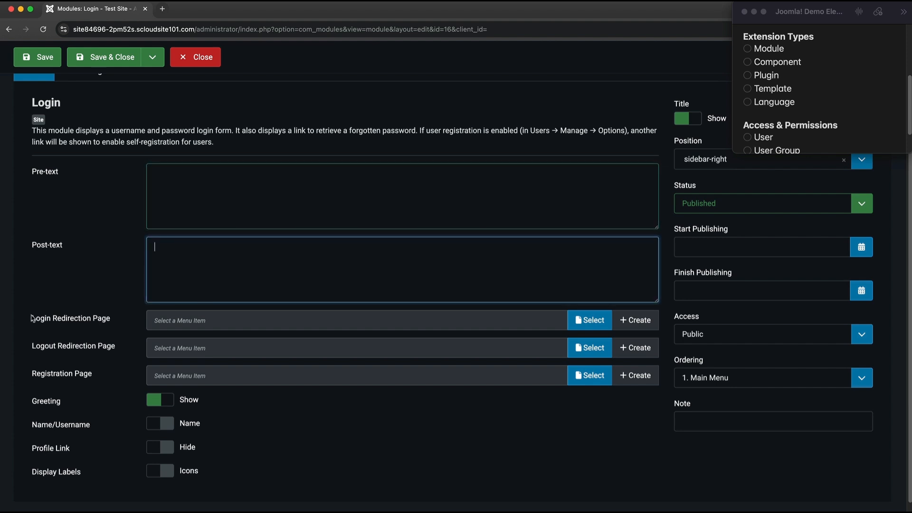
{"action": "left_click_drag", "start_coordinate": [33, 321], "coordinate": [118, 321]}
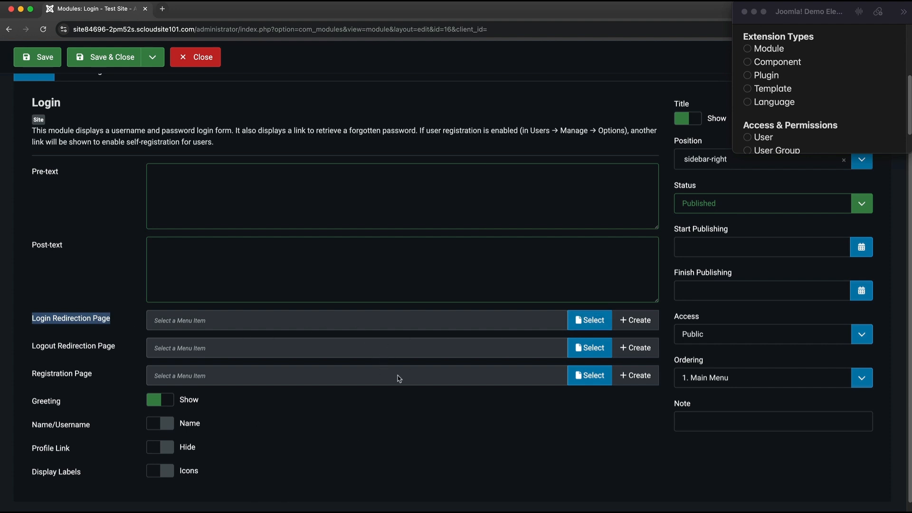
{"action": "scroll", "coordinate": [399, 378], "scroll_direction": "up", "scroll_amount": 3}
{"action": "left_click", "coordinate": [207, 96]}
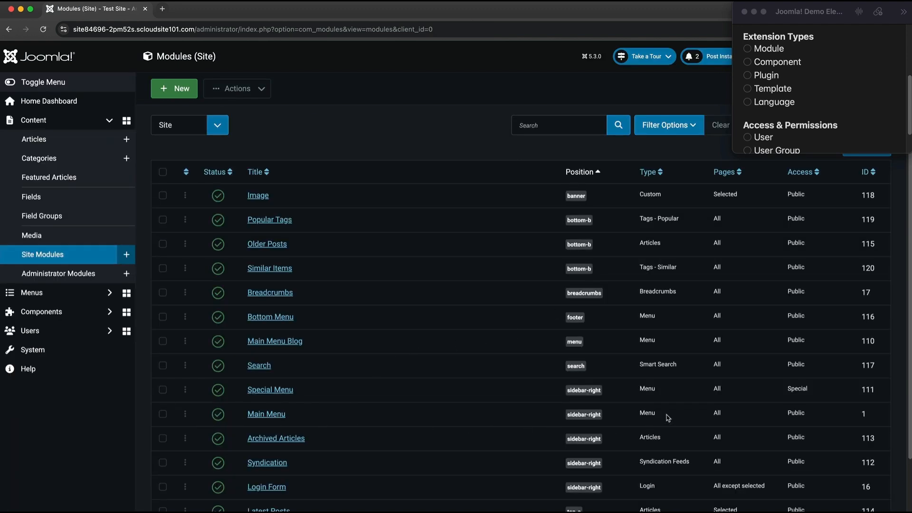
Open the Main Menu module, look at its Select Menu and Base Item settings, and close it unchanged.
{"action": "left_click_drag", "start_coordinate": [650, 412], "coordinate": [645, 414]}
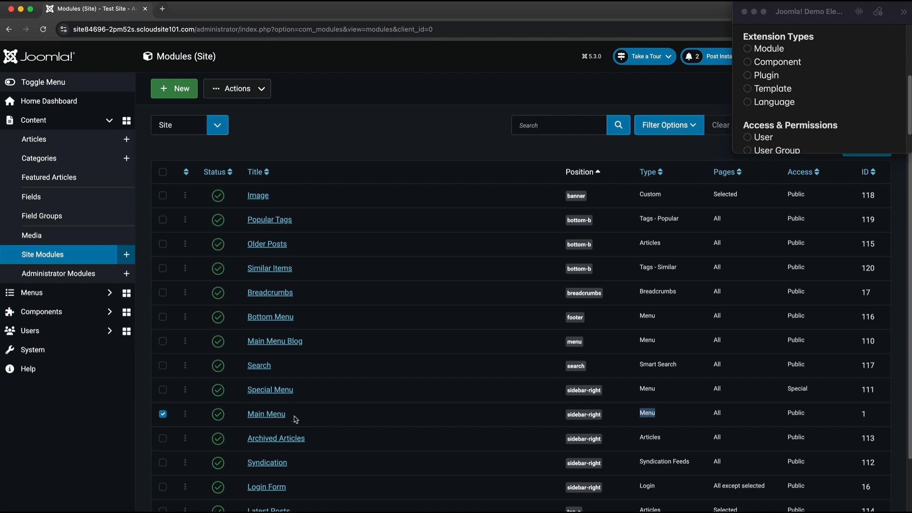
{"action": "left_click", "coordinate": [275, 414]}
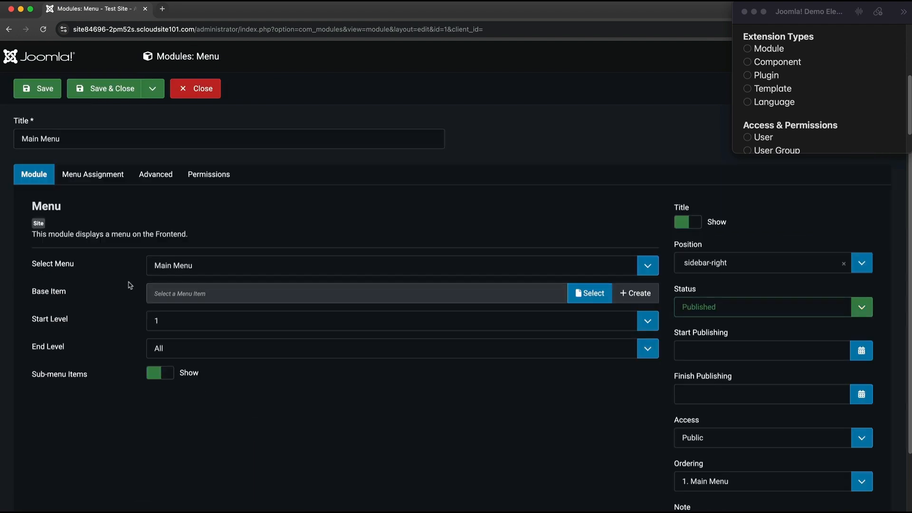
{"action": "left_click", "coordinate": [220, 268]}
{"action": "left_click", "coordinate": [69, 305]}
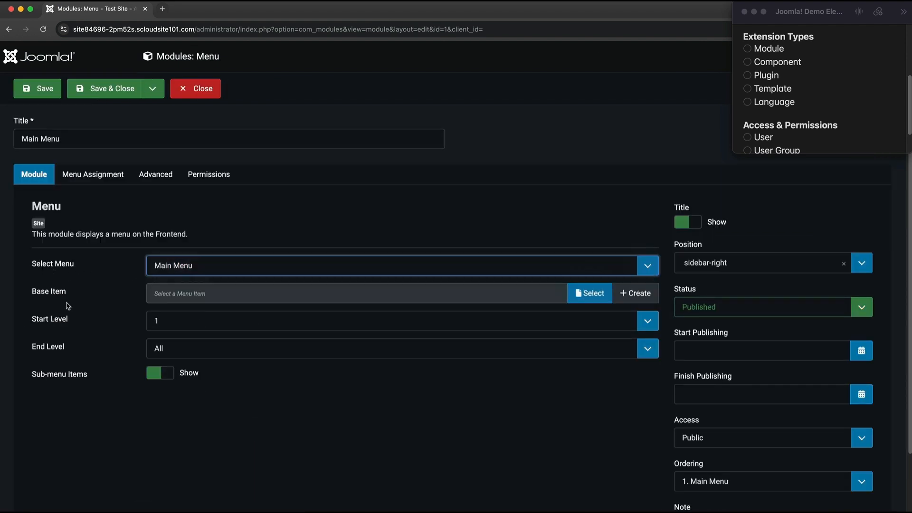
{"action": "left_click", "coordinate": [204, 87]}
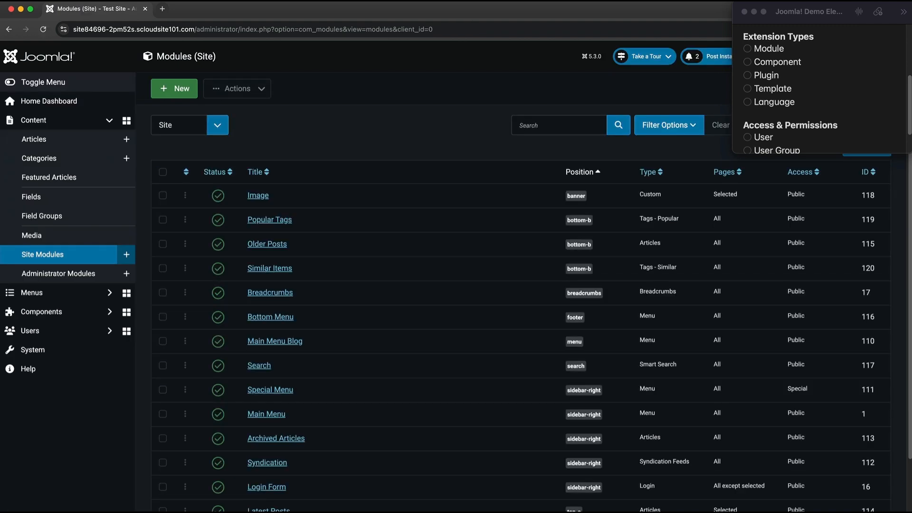
Start a new site module and look through the module types on offer.
{"action": "left_click", "coordinate": [167, 90]}
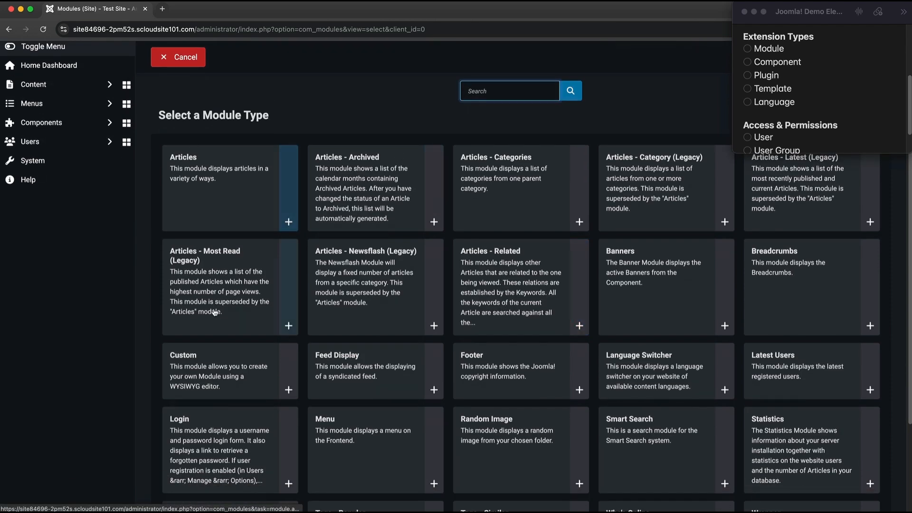
{"action": "scroll", "coordinate": [231, 174], "scroll_direction": "down", "scroll_amount": 2}
{"action": "scroll", "coordinate": [346, 325], "scroll_direction": "down", "scroll_amount": 2}
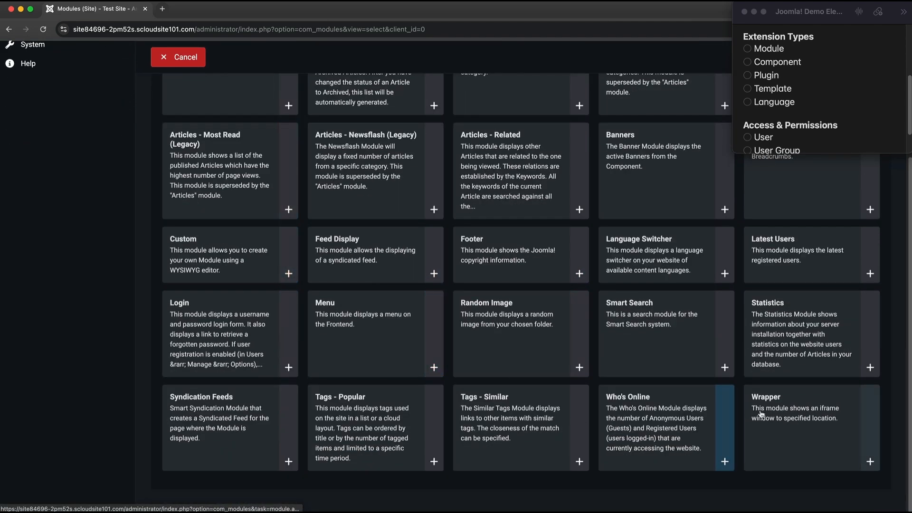
{"action": "scroll", "coordinate": [786, 424], "scroll_direction": "up", "scroll_amount": 2}
{"action": "scroll", "coordinate": [776, 388], "scroll_direction": "up", "scroll_amount": 2}
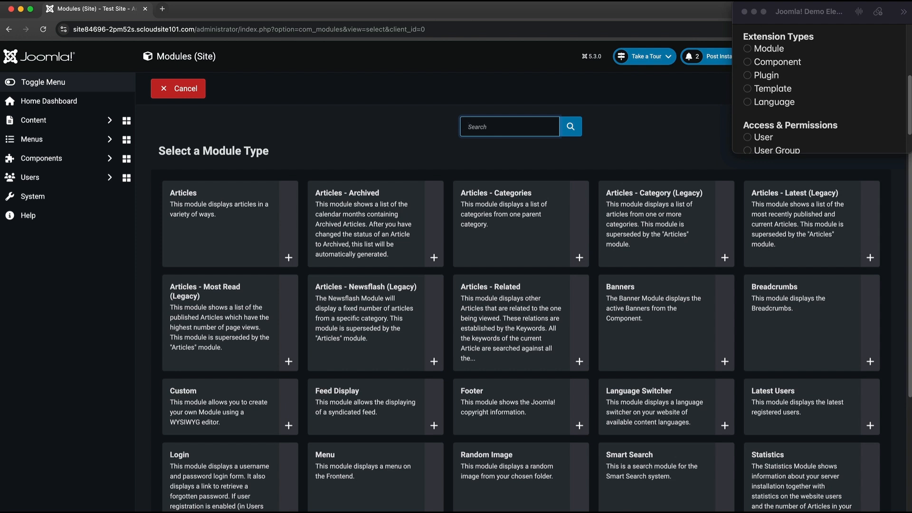
Tick off Module under Extension Types in the demo notes checklist and return to the Joomla administrator.
{"action": "left_click", "coordinate": [748, 50]}
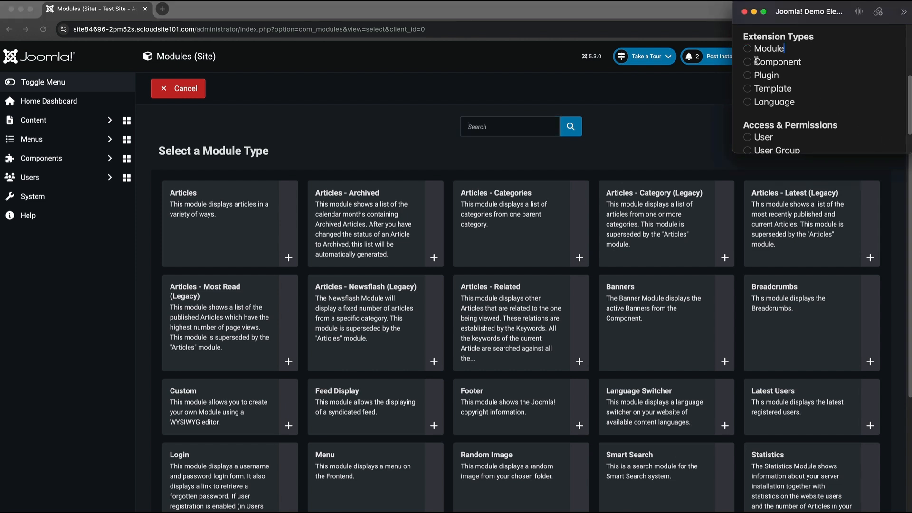
{"action": "left_click_drag", "start_coordinate": [804, 62], "coordinate": [754, 62]}
{"action": "left_click", "coordinate": [812, 67]}
{"action": "left_click", "coordinate": [296, 115]}
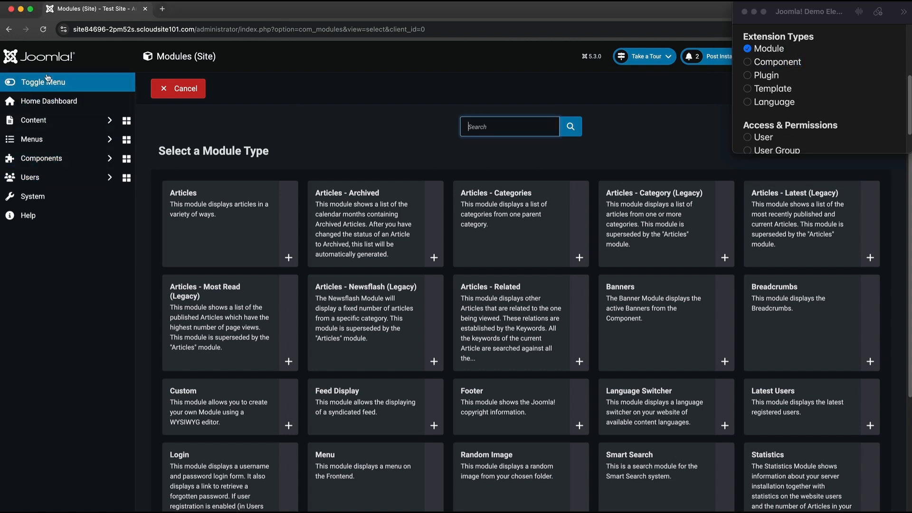
View the list of components, and open the extension installation page from the System Dashboard.
{"action": "left_click", "coordinate": [109, 160]}
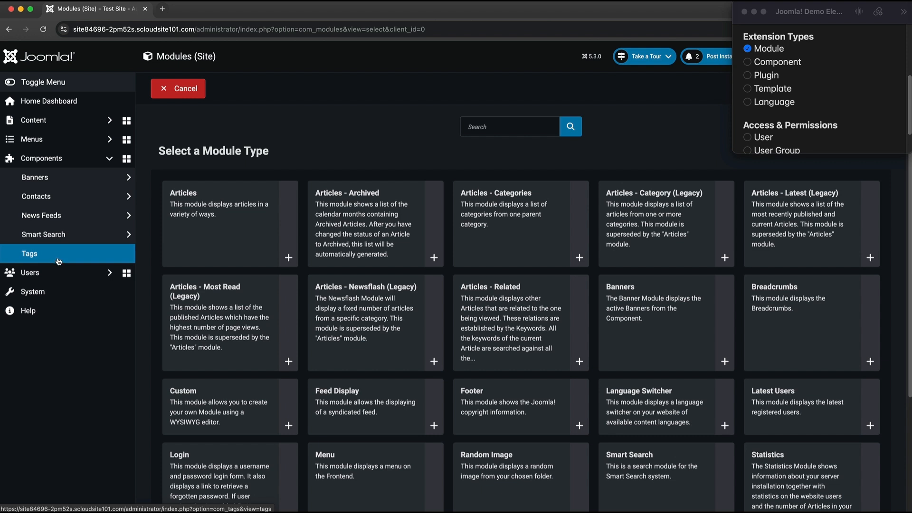
{"action": "left_click", "coordinate": [28, 293]}
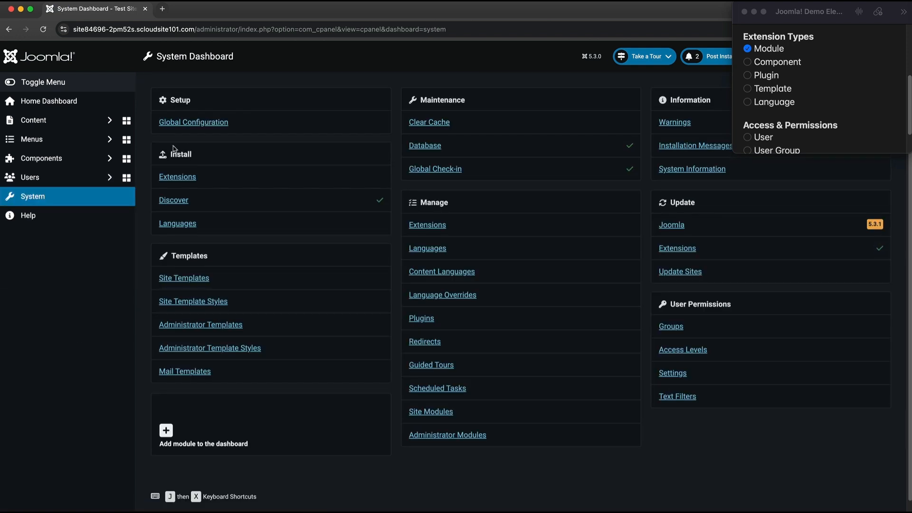
{"action": "left_click_drag", "start_coordinate": [162, 156], "coordinate": [202, 159]}
{"action": "left_click", "coordinate": [179, 182]}
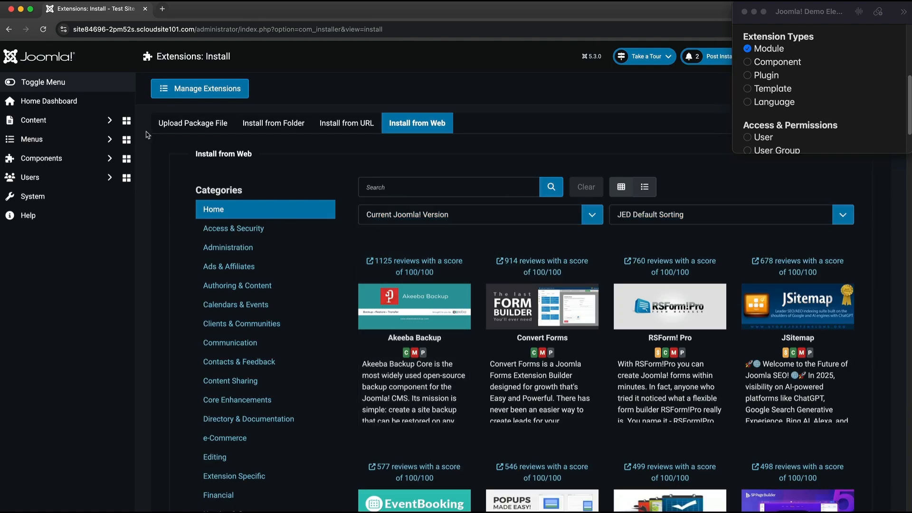
Look at the package upload, folder and URL installation methods, and return to Install from Web.
{"action": "left_click", "coordinate": [178, 134]}
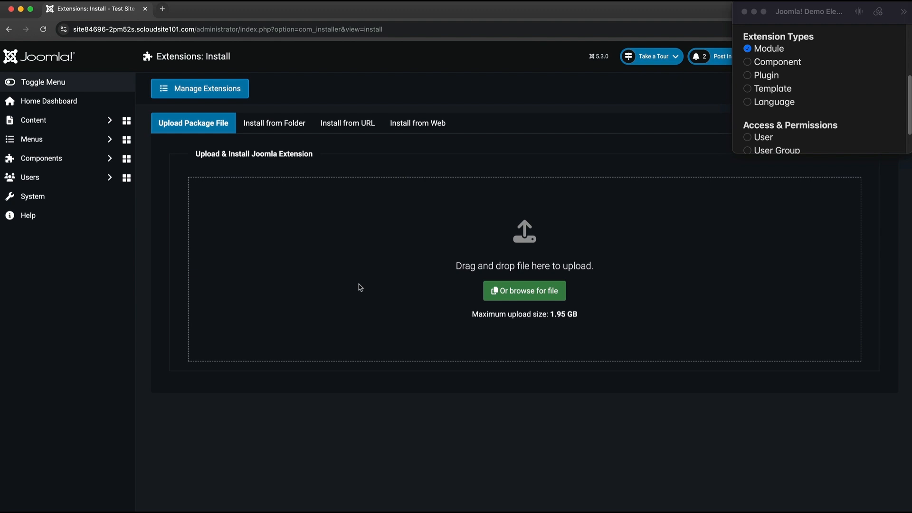
{"action": "left_click", "coordinate": [274, 136]}
{"action": "left_click_drag", "start_coordinate": [494, 187], "coordinate": [326, 190]}
{"action": "left_click", "coordinate": [398, 194]}
{"action": "left_click", "coordinate": [336, 125]}
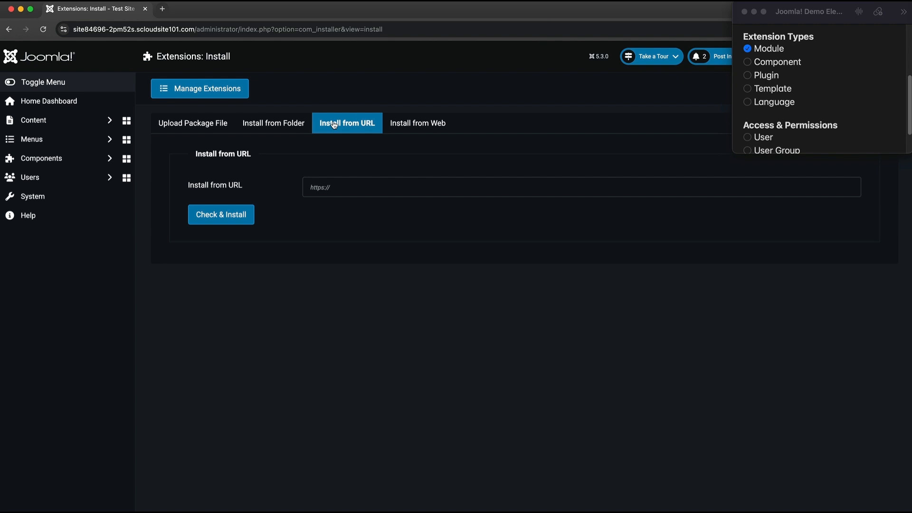
{"action": "left_click", "coordinate": [348, 187]}
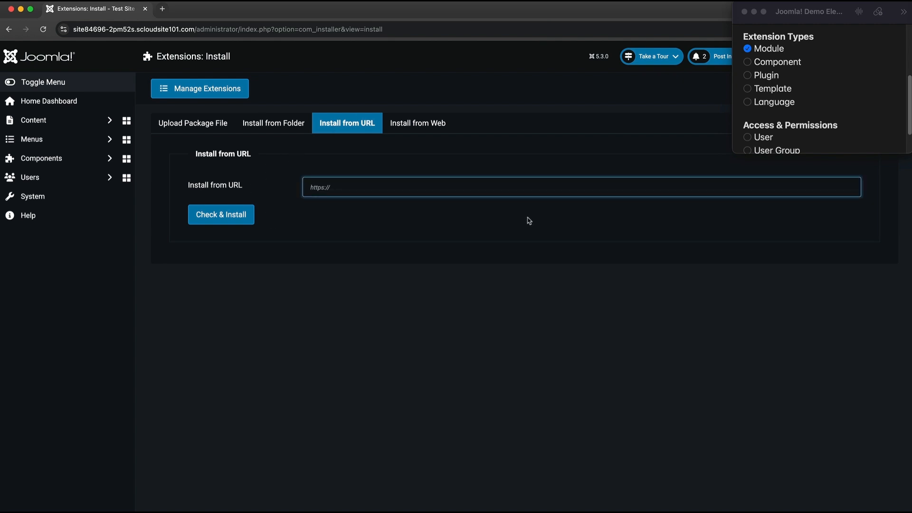
{"action": "left_click", "coordinate": [421, 123]}
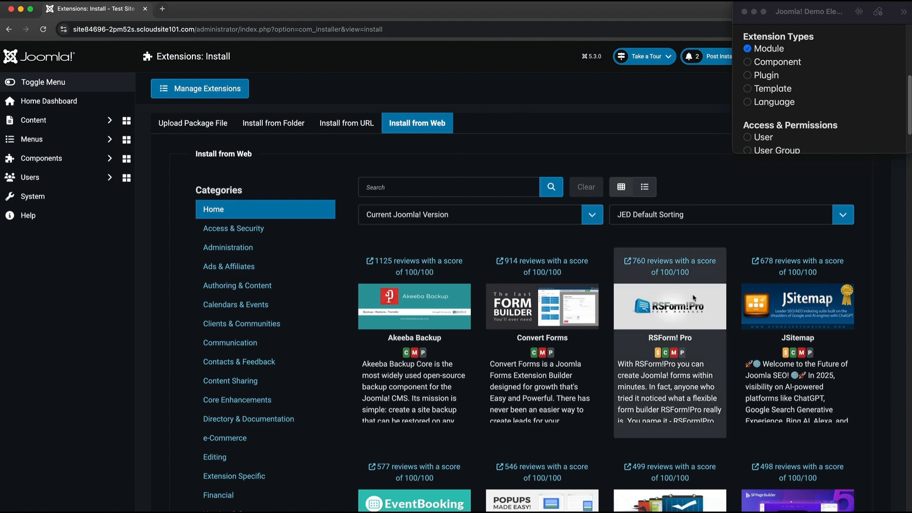
Browse the web extension catalogue and examine the extension type badges shown on the listings.
{"action": "scroll", "coordinate": [584, 320], "scroll_direction": "down", "scroll_amount": 1}
{"action": "scroll", "coordinate": [584, 320], "scroll_direction": "down", "scroll_amount": 8}
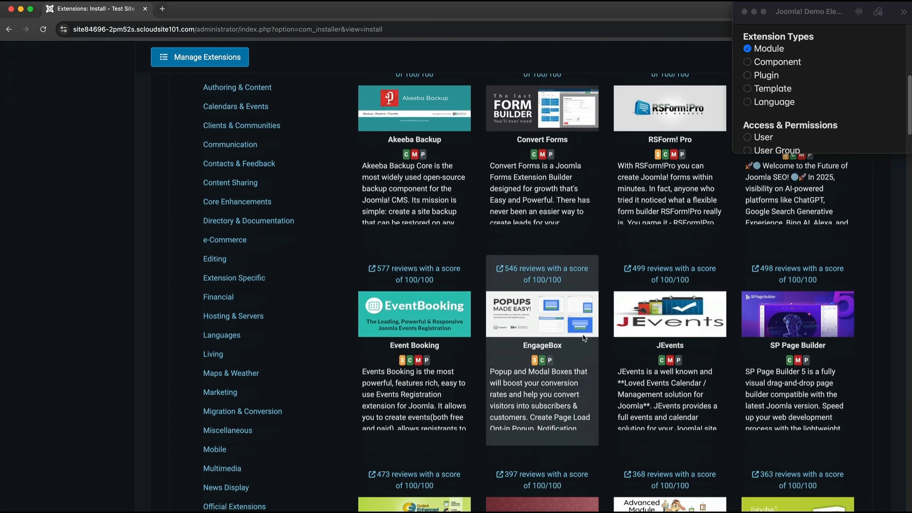
{"action": "scroll", "coordinate": [584, 350], "scroll_direction": "up", "scroll_amount": 5}
{"action": "scroll", "coordinate": [584, 350], "scroll_direction": "up", "scroll_amount": 5}
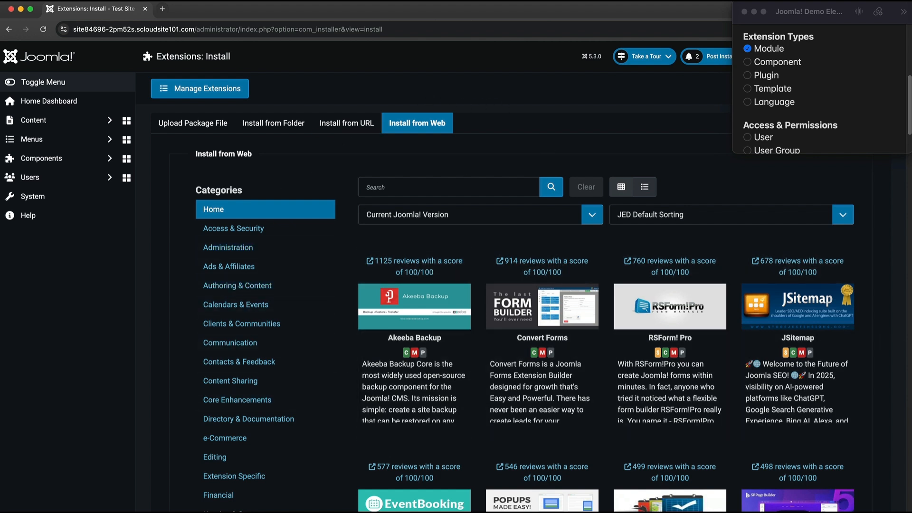
{"action": "key", "text": "super+Tab"}
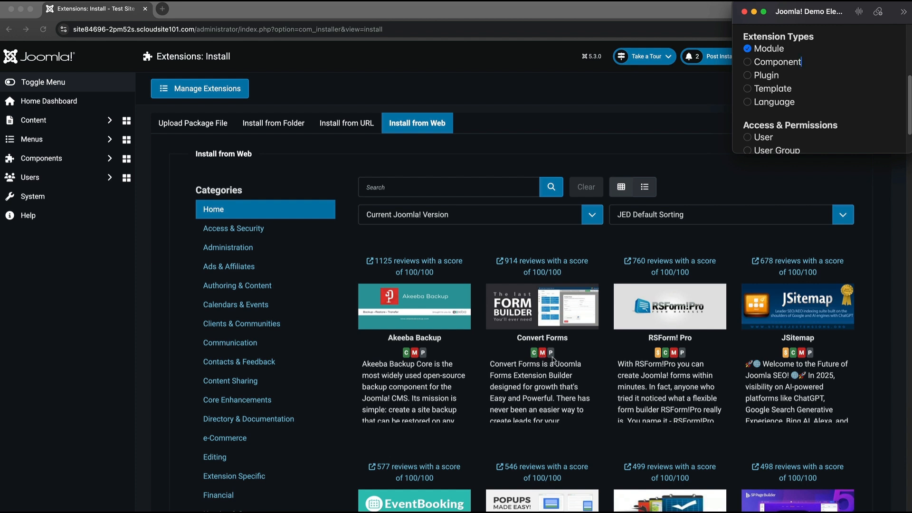
{"action": "scroll", "coordinate": [672, 404], "scroll_direction": "down", "scroll_amount": 5}
{"action": "scroll", "coordinate": [672, 404], "scroll_direction": "down", "scroll_amount": 5}
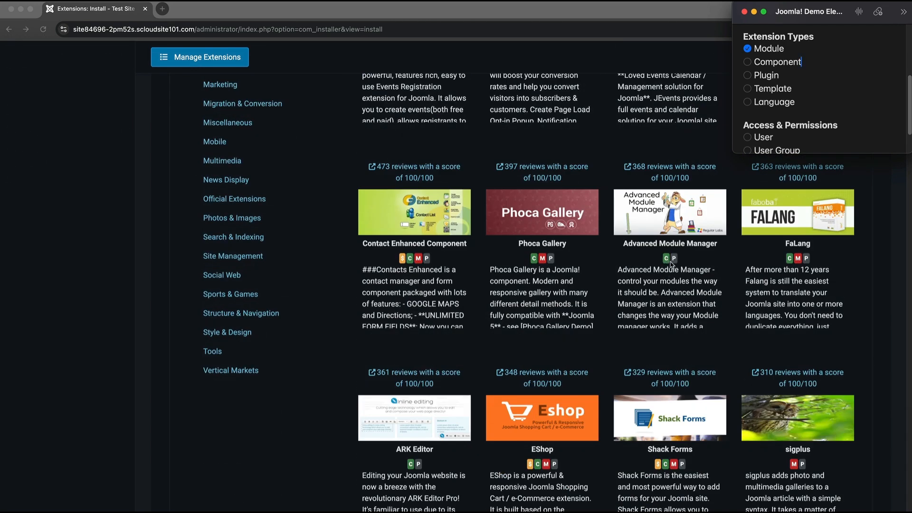
{"action": "scroll", "coordinate": [675, 263], "scroll_direction": "down", "scroll_amount": 6}
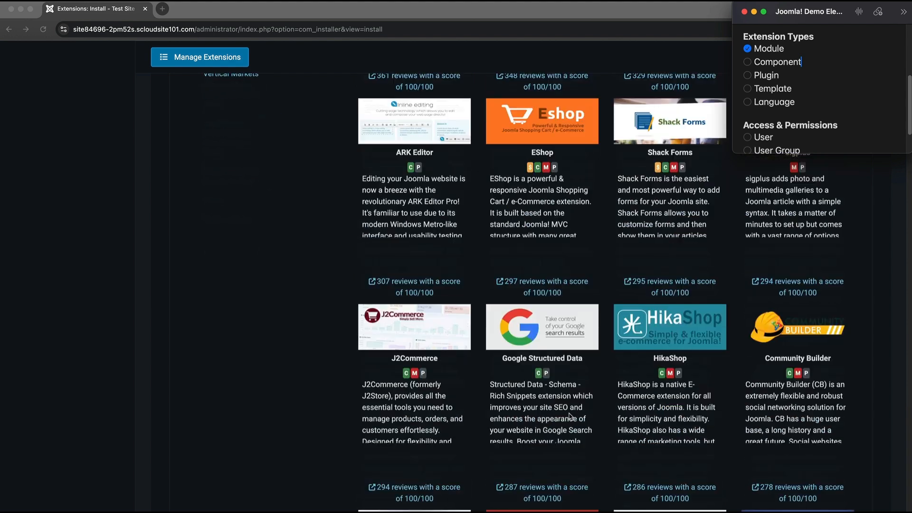
{"action": "scroll", "coordinate": [570, 417], "scroll_direction": "down", "scroll_amount": 6}
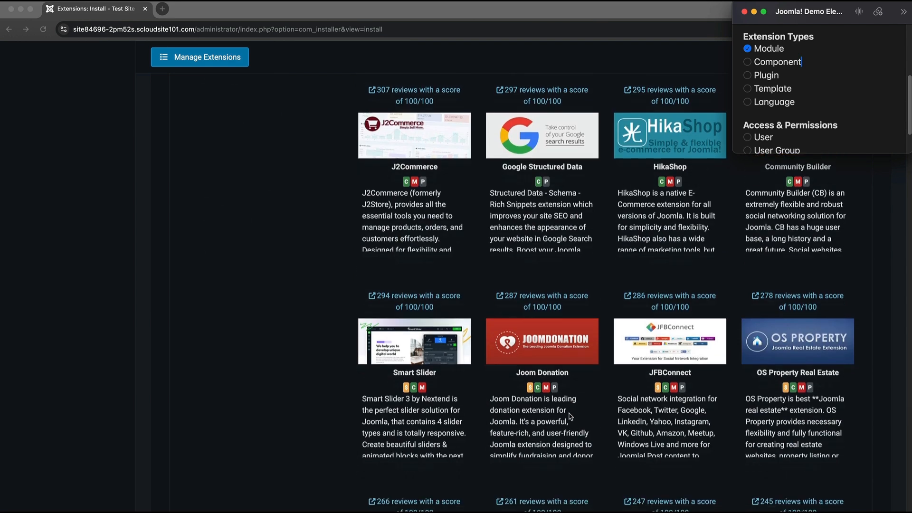
{"action": "scroll", "coordinate": [570, 417], "scroll_direction": "down", "scroll_amount": 3}
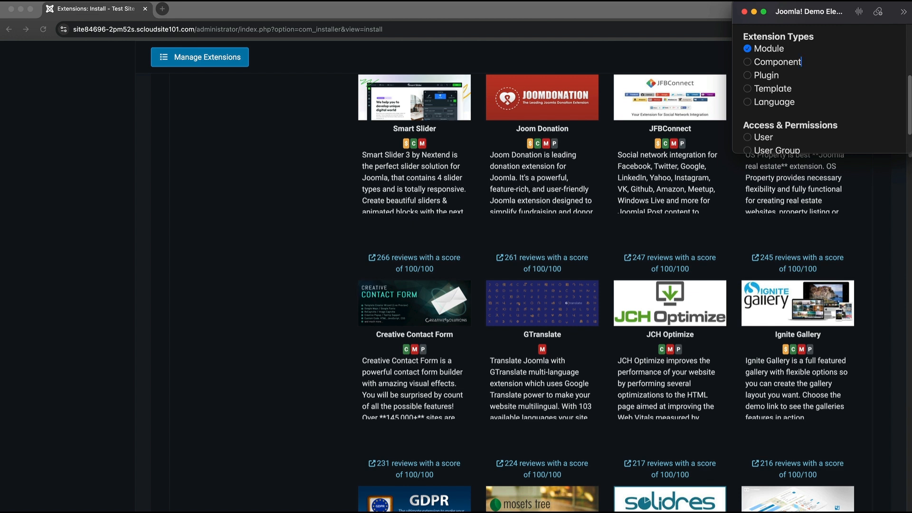
{"action": "left_click", "coordinate": [786, 352]}
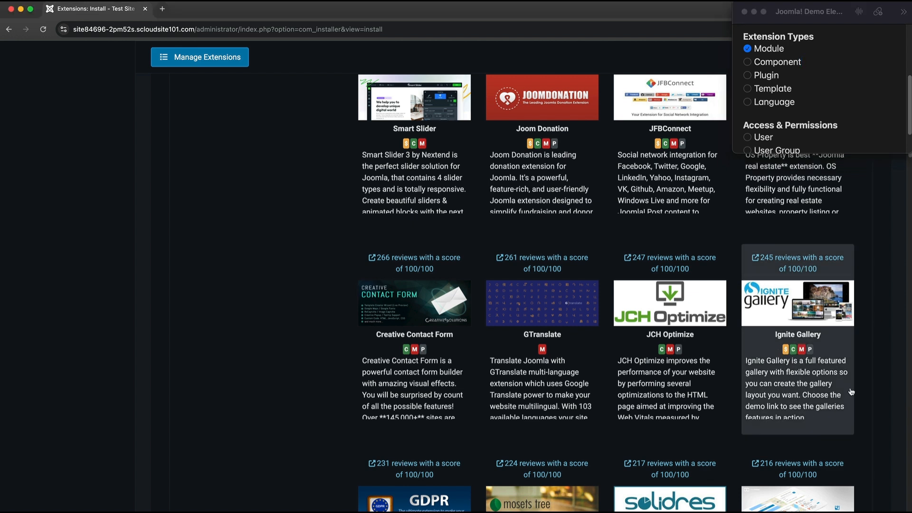
Find the jDownloads extension in the web catalogue and install it on the site.
{"action": "scroll", "coordinate": [863, 408], "scroll_direction": "up", "scroll_amount": 6}
{"action": "scroll", "coordinate": [863, 407], "scroll_direction": "up", "scroll_amount": 15}
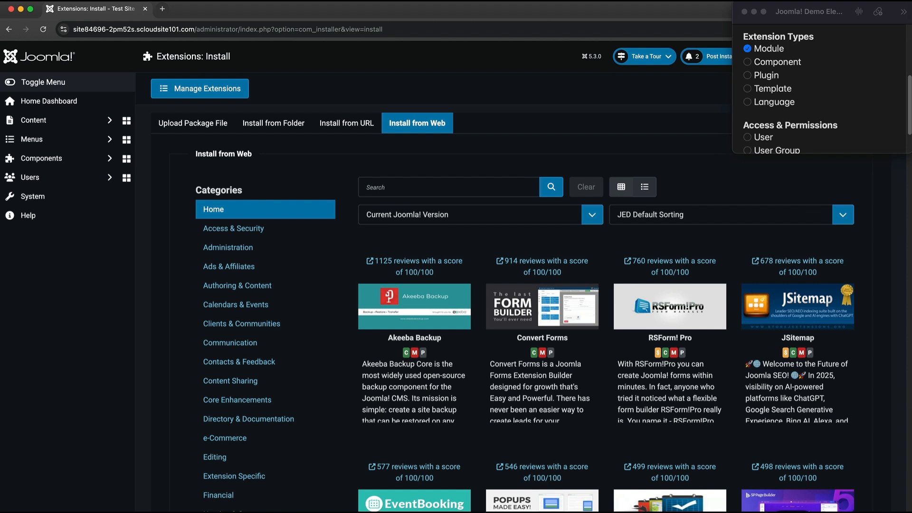
{"action": "scroll", "coordinate": [585, 301], "scroll_direction": "down", "scroll_amount": 15}
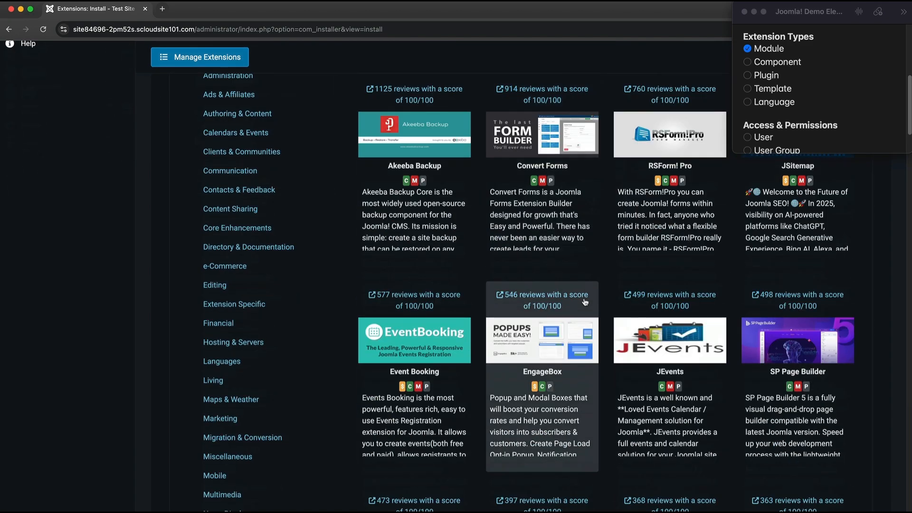
{"action": "scroll", "coordinate": [585, 301], "scroll_direction": "down", "scroll_amount": 20}
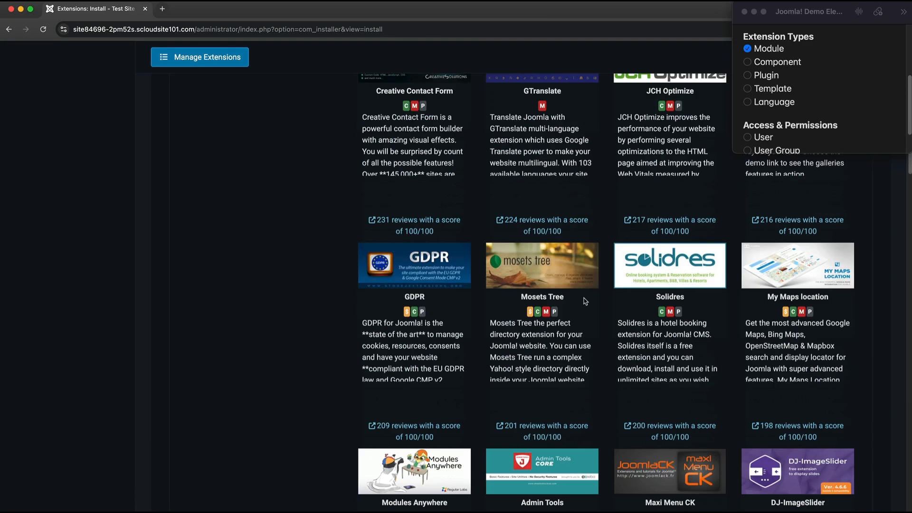
{"action": "scroll", "coordinate": [585, 301], "scroll_direction": "down", "scroll_amount": 4}
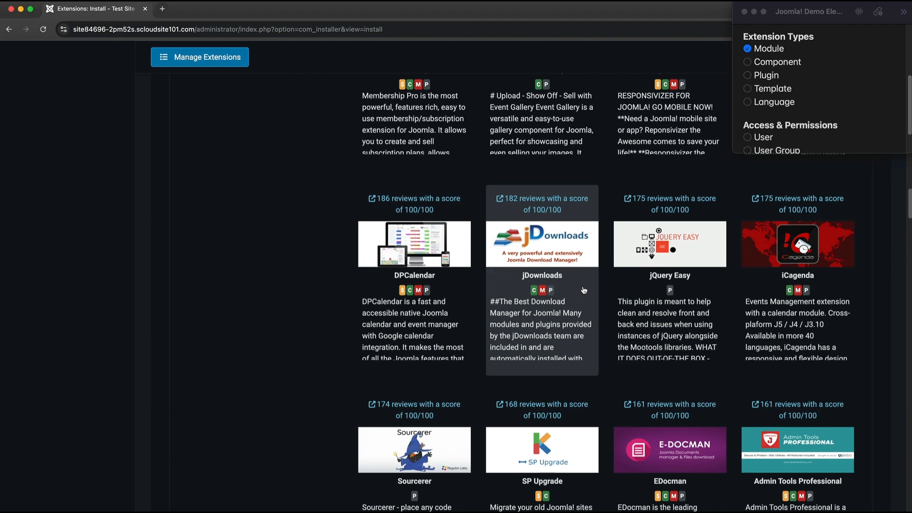
{"action": "left_click", "coordinate": [541, 272]}
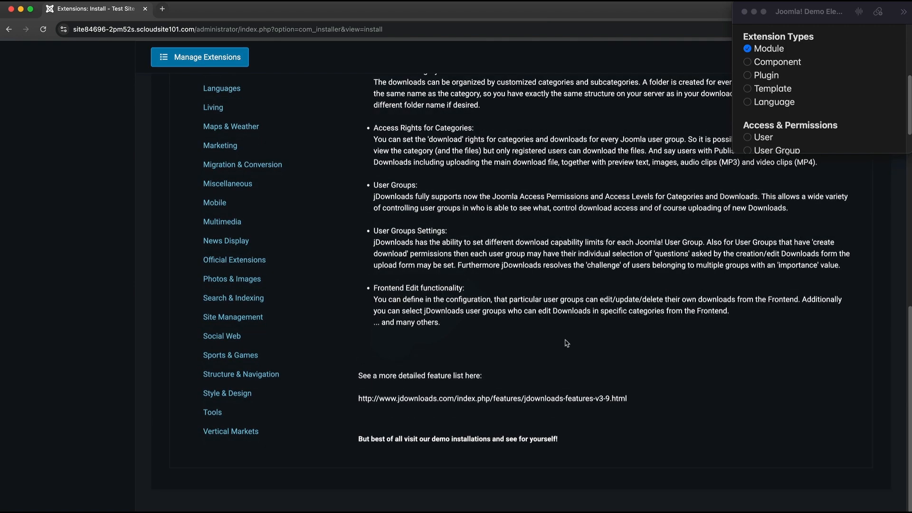
{"action": "left_click", "coordinate": [388, 304]}
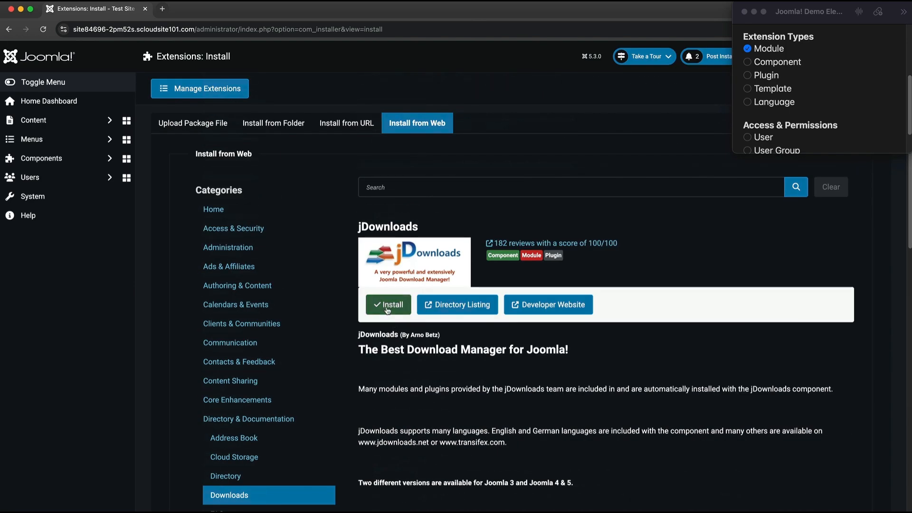
{"action": "left_click", "coordinate": [214, 432]}
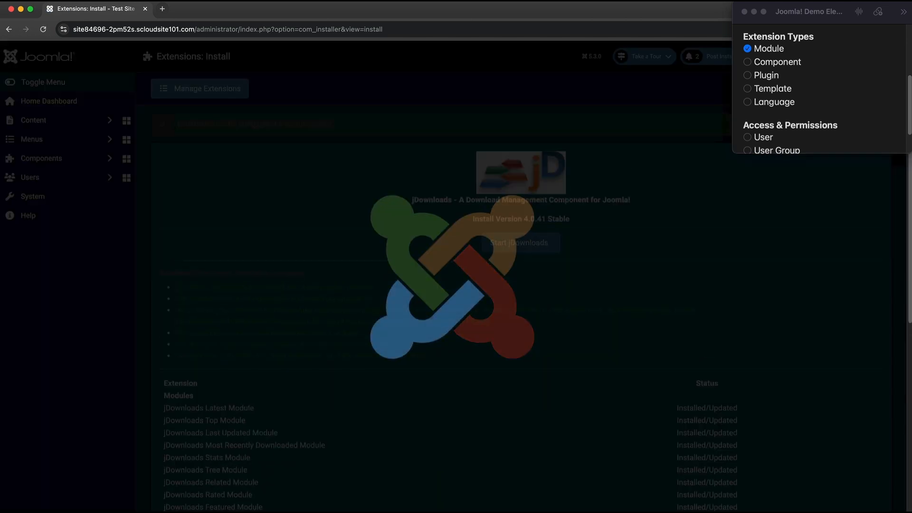
Examine the installation report for the modules and plugins included with jDownloads.
{"action": "scroll", "coordinate": [530, 365], "scroll_direction": "down", "scroll_amount": 1}
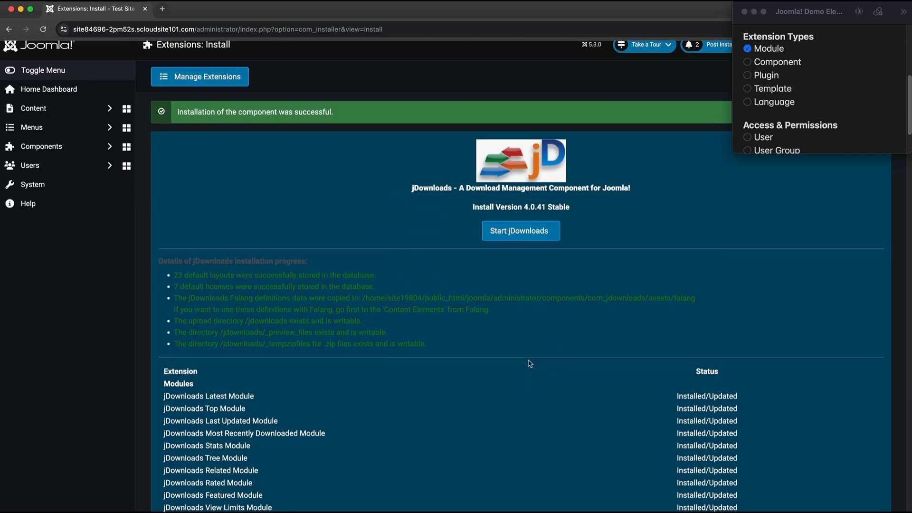
{"action": "scroll", "coordinate": [531, 365], "scroll_direction": "down", "scroll_amount": 4}
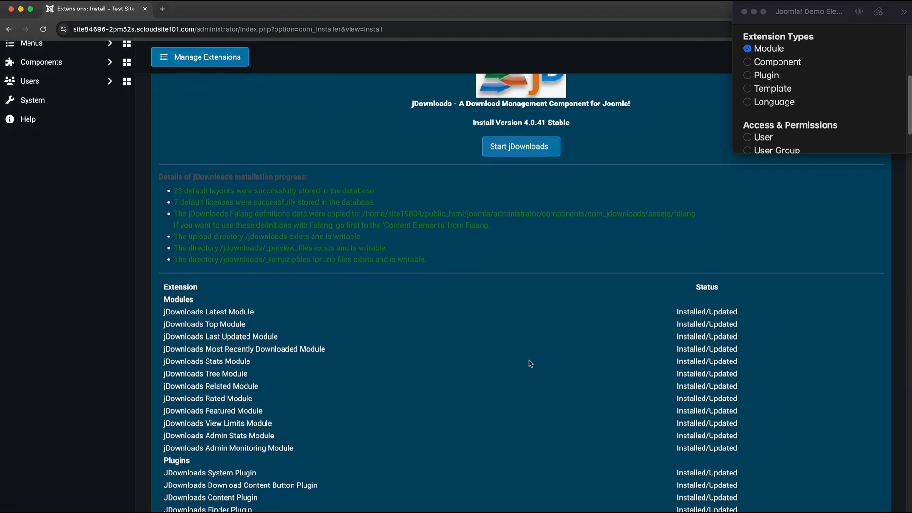
{"action": "scroll", "coordinate": [291, 394], "scroll_direction": "down", "scroll_amount": 4}
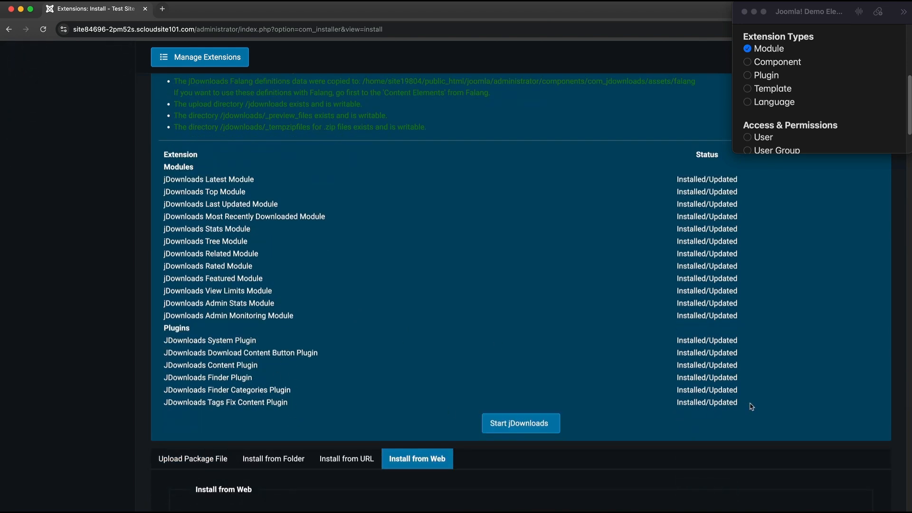
{"action": "left_click_drag", "start_coordinate": [751, 407], "coordinate": [160, 156]}
{"action": "left_click", "coordinate": [469, 209]}
{"action": "scroll", "coordinate": [321, 273], "scroll_direction": "up", "scroll_amount": 9}
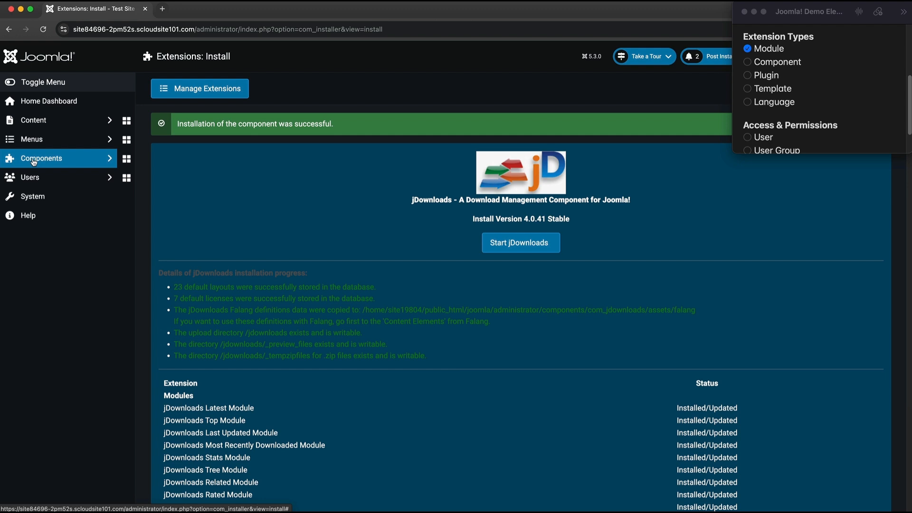
Expand the jDownloads component's admin entries and open its Control Panel.
{"action": "left_click", "coordinate": [98, 161]}
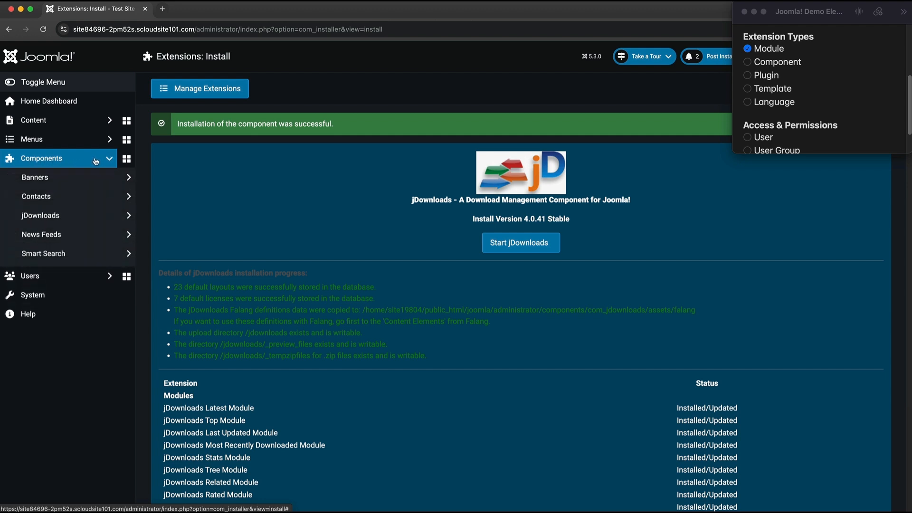
{"action": "left_click", "coordinate": [46, 217]}
{"action": "scroll", "coordinate": [52, 223], "scroll_direction": "down", "scroll_amount": 1}
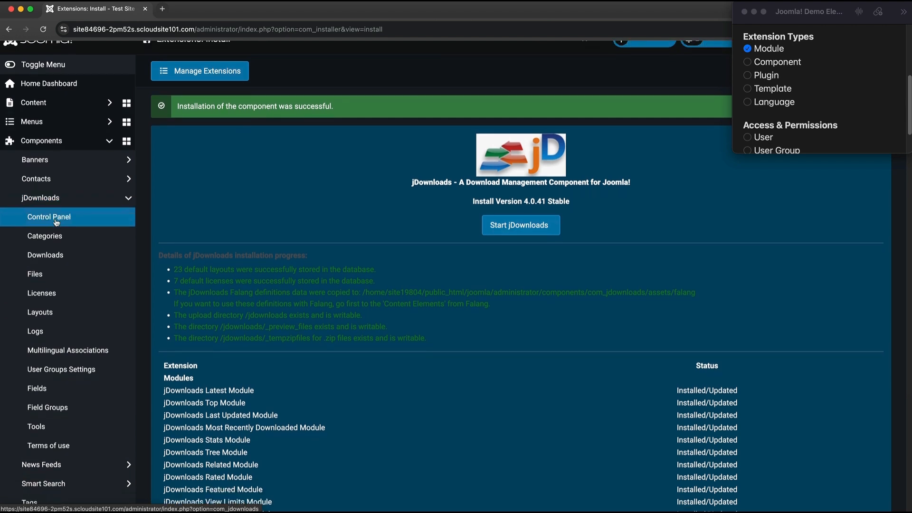
{"action": "scroll", "coordinate": [53, 205], "scroll_direction": "down", "scroll_amount": 1}
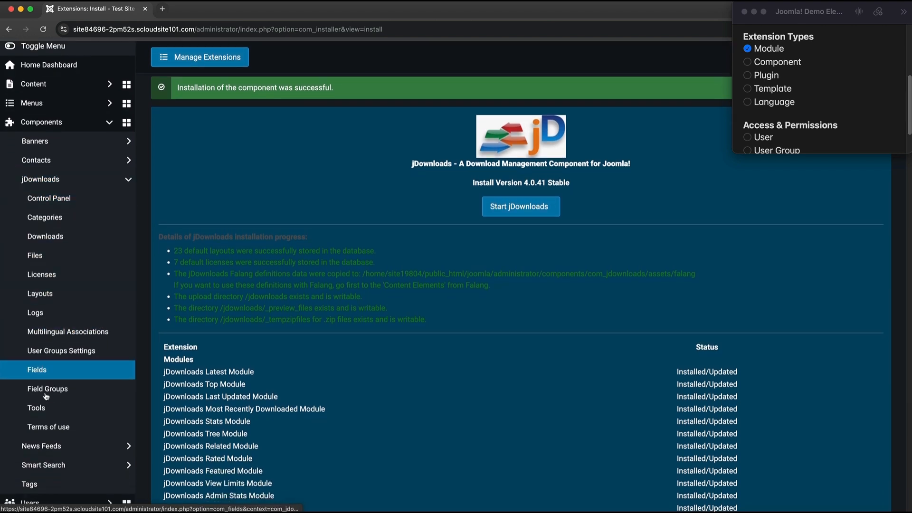
{"action": "left_click", "coordinate": [69, 201]}
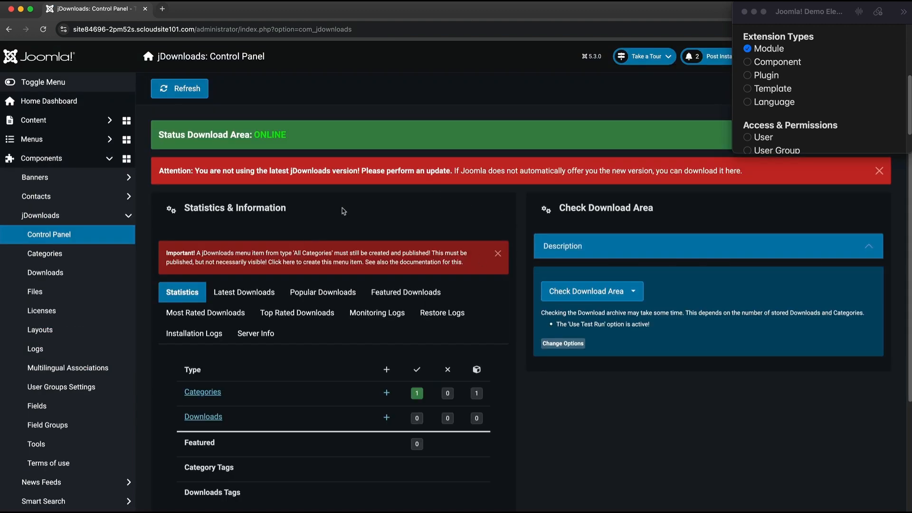
Look over the jDownloads Control Panel, and view the component's Categories and Files pages.
{"action": "scroll", "coordinate": [417, 261], "scroll_direction": "down", "scroll_amount": 5}
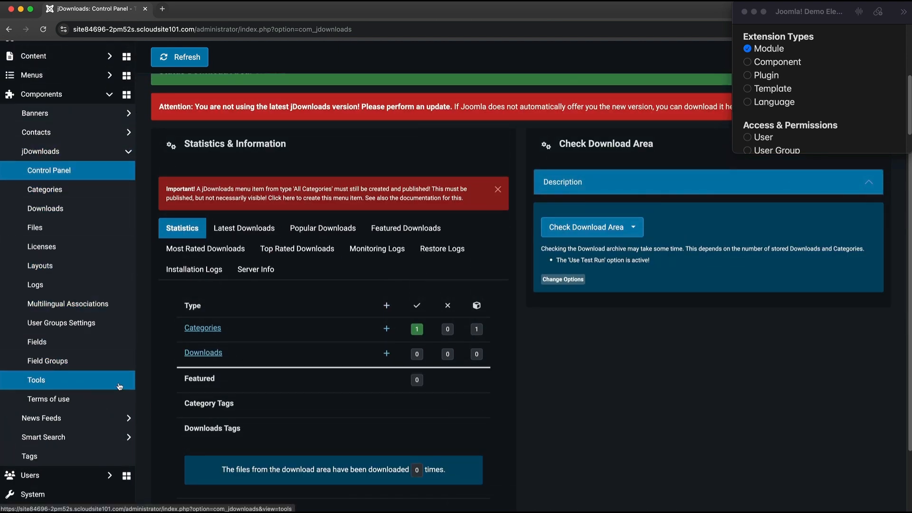
{"action": "left_click", "coordinate": [81, 192]}
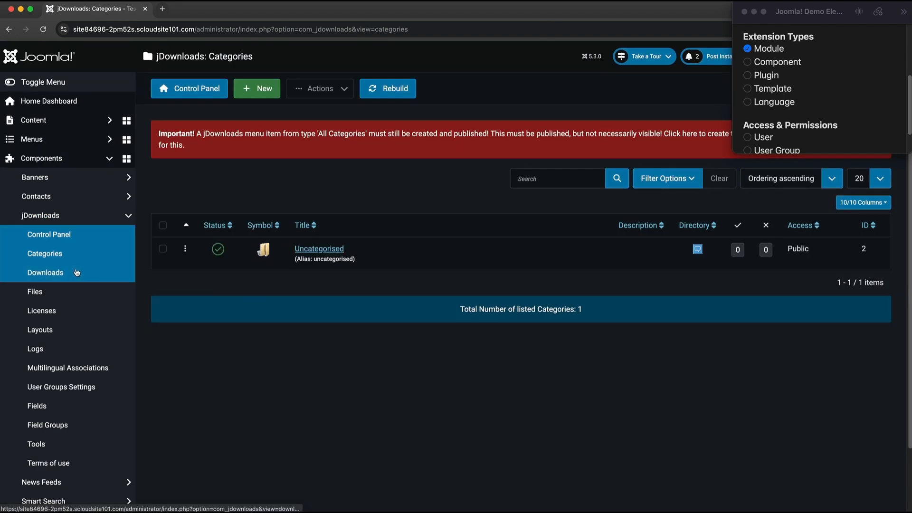
{"action": "left_click", "coordinate": [47, 293]}
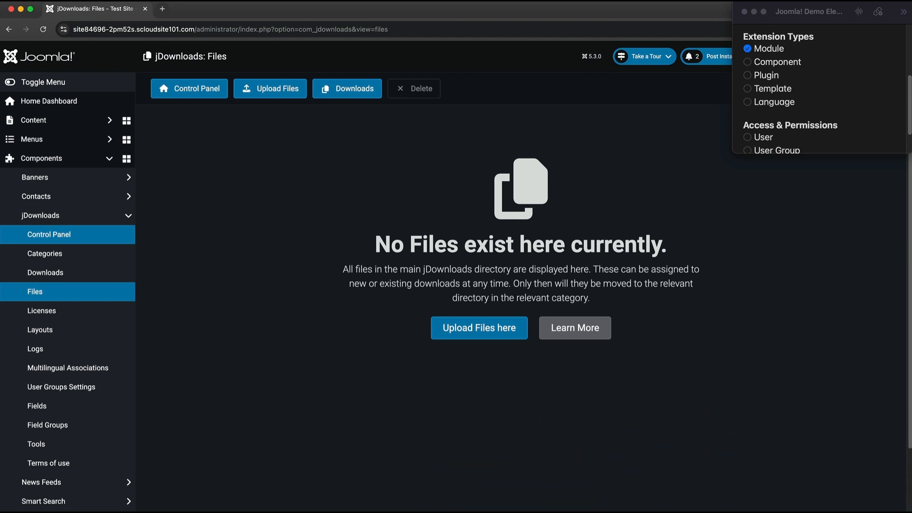
Start a new site module and filter the available module types by "Jd".
{"action": "left_click", "coordinate": [50, 122]}
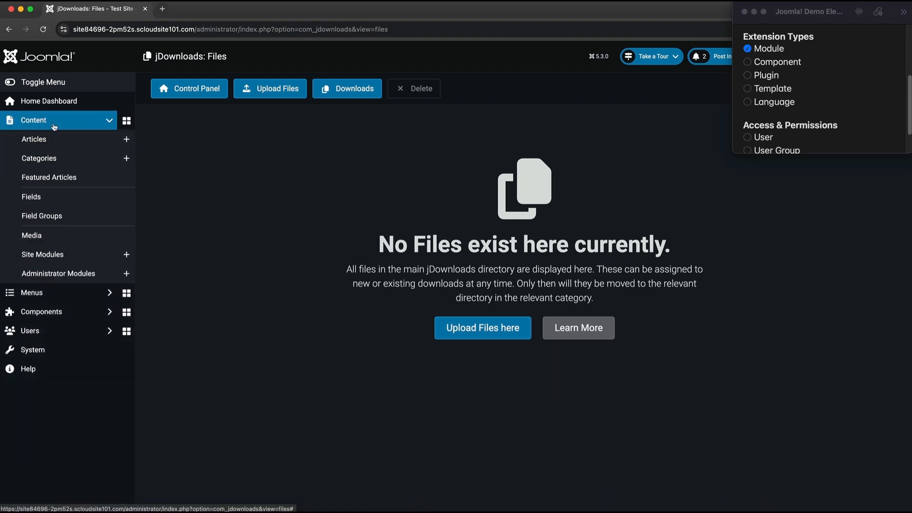
{"action": "left_click", "coordinate": [55, 255]}
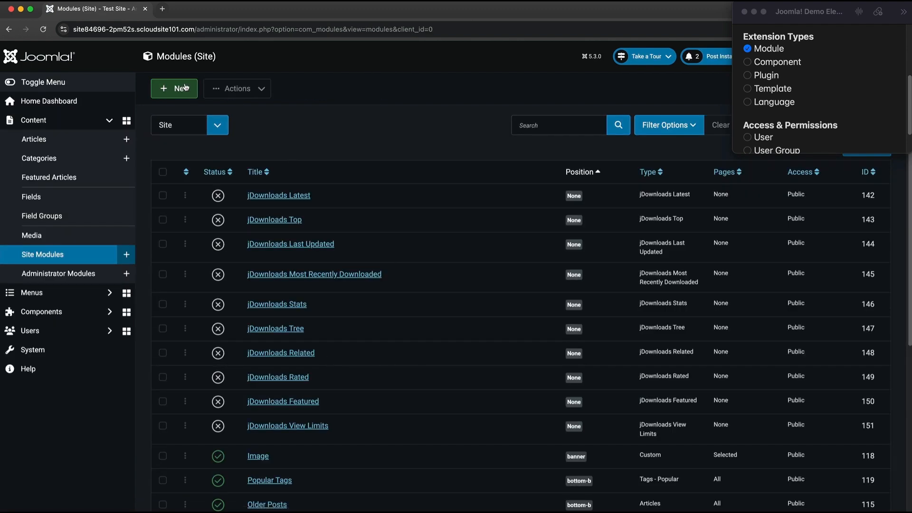
{"action": "left_click", "coordinate": [185, 88]}
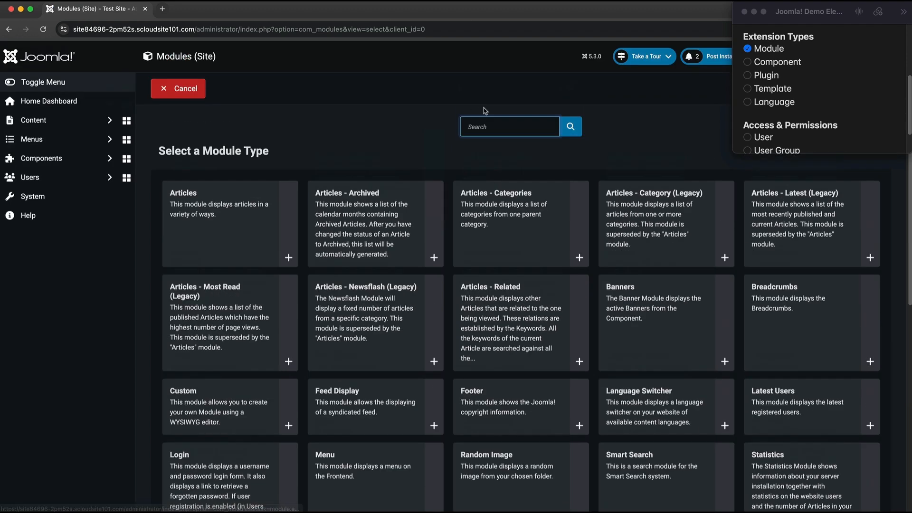
{"action": "type", "text": "Jd"}
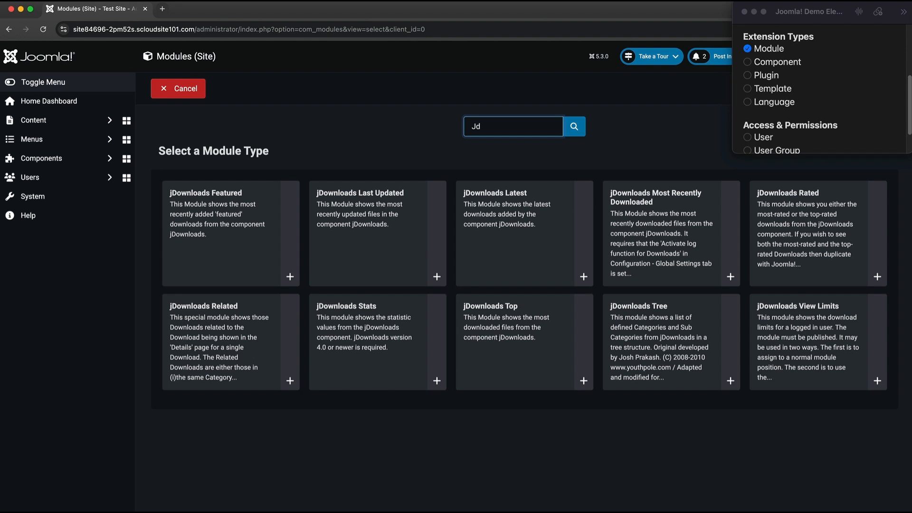
Check off Component in the demo notes' Extension Types checklist and highlight the Plugin entry.
{"action": "left_click", "coordinate": [801, 61]}
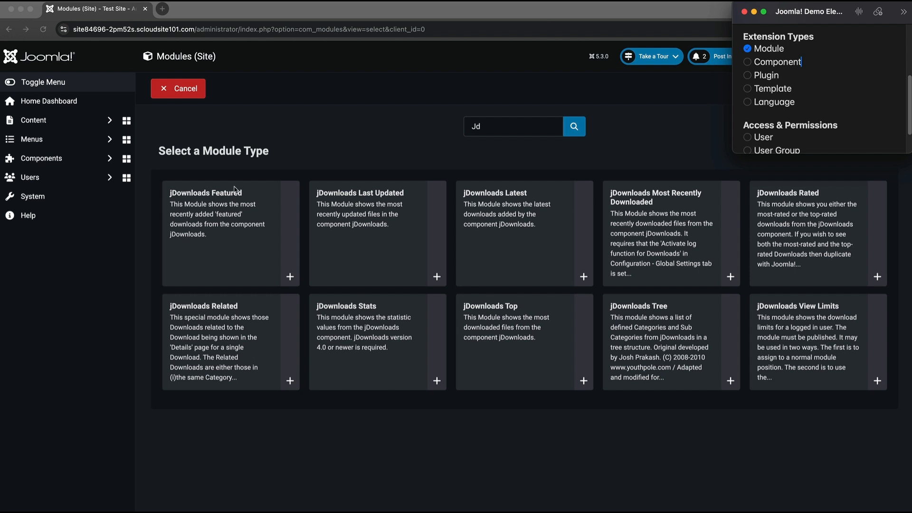
{"action": "left_click", "coordinate": [748, 62]}
{"action": "left_click_drag", "start_coordinate": [780, 75], "coordinate": [753, 75]}
Open the site's plugin list from the System Dashboard and look through its first page.
{"action": "left_click", "coordinate": [46, 201]}
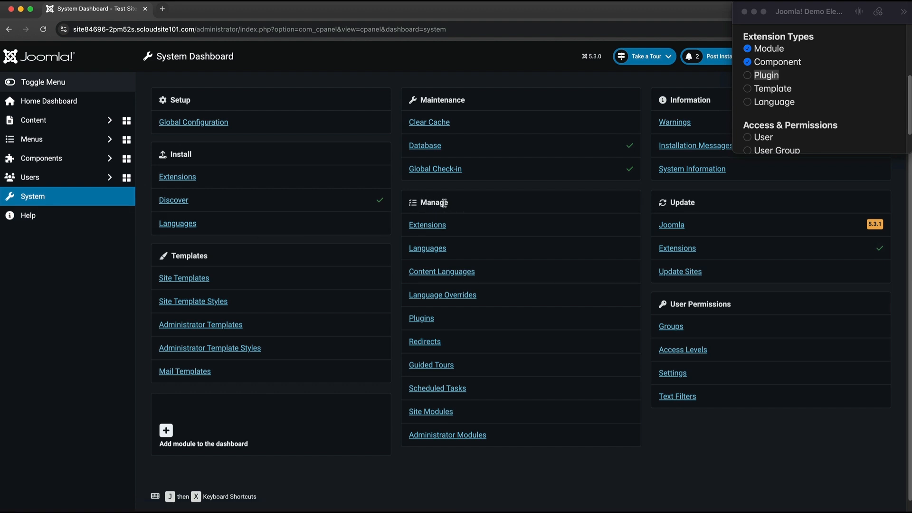
{"action": "left_click", "coordinate": [421, 318]}
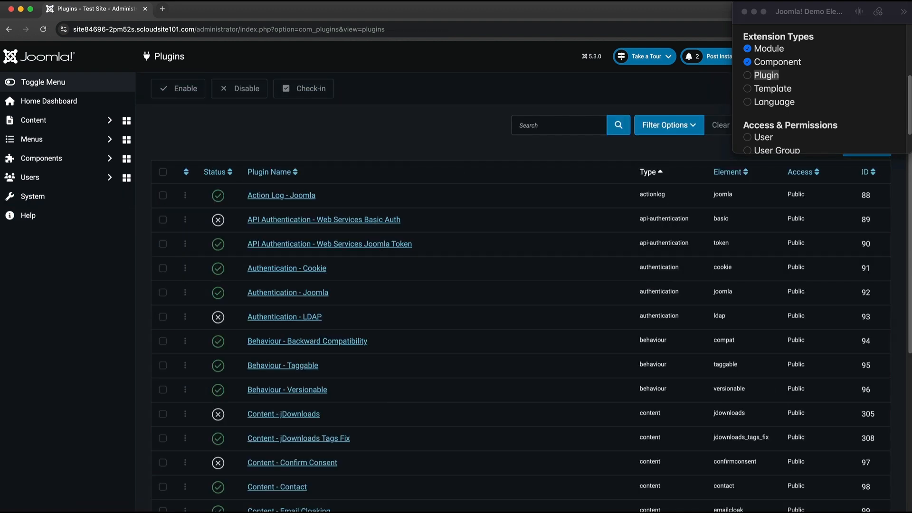
{"action": "scroll", "coordinate": [339, 260], "scroll_direction": "down", "scroll_amount": 5}
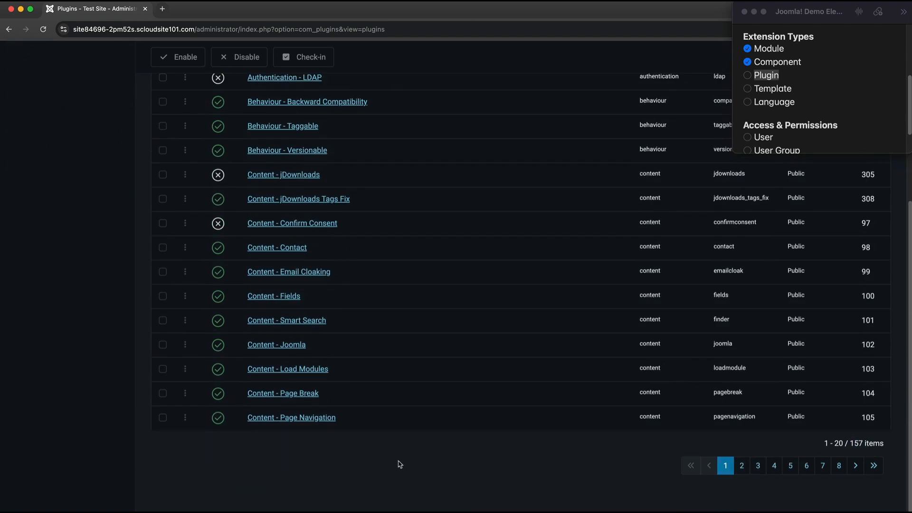
{"action": "scroll", "coordinate": [399, 464], "scroll_direction": "up", "scroll_amount": 5}
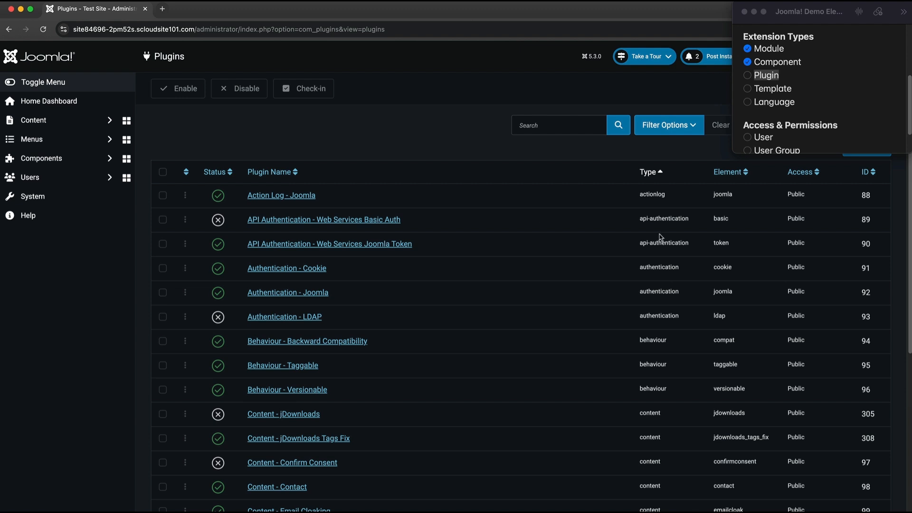
Sort the plugins by ID in descending order and highlight the jDownloads entries with IDs 308 through 304.
{"action": "left_click", "coordinate": [864, 173]}
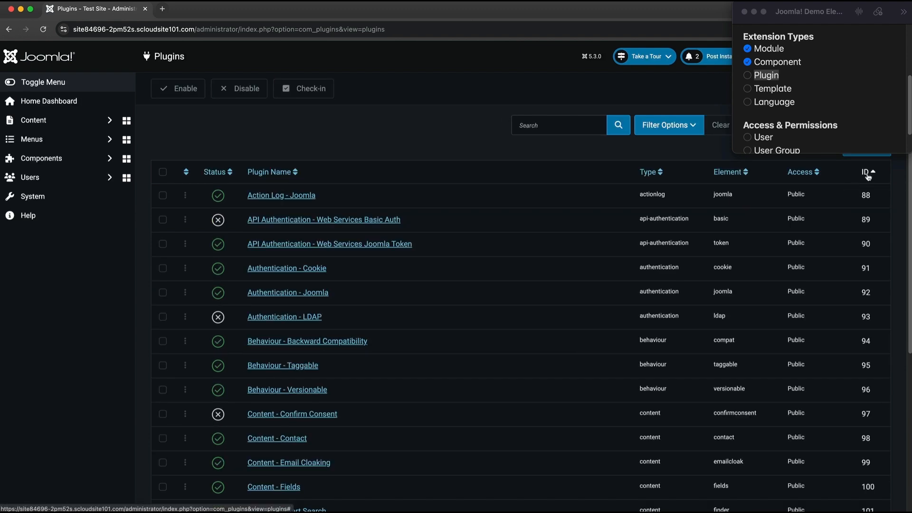
{"action": "left_click", "coordinate": [866, 172]}
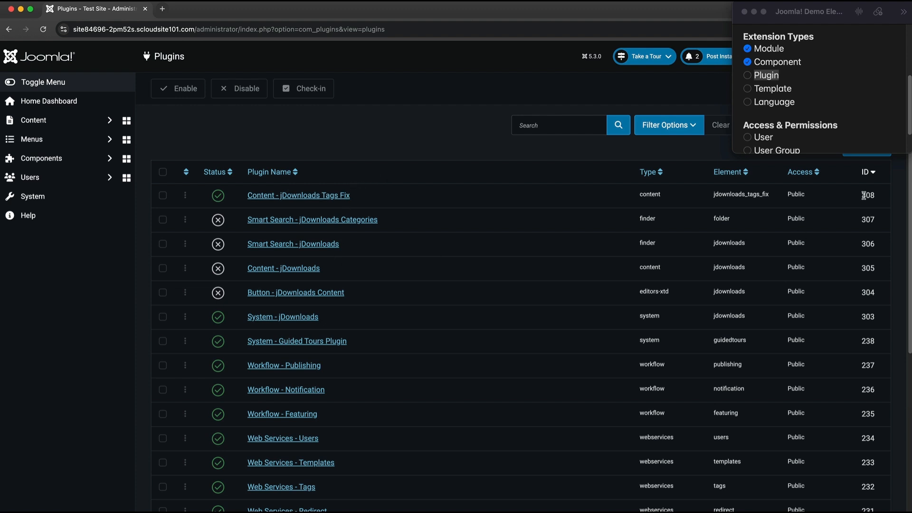
{"action": "left_click_drag", "start_coordinate": [863, 195], "coordinate": [877, 297]}
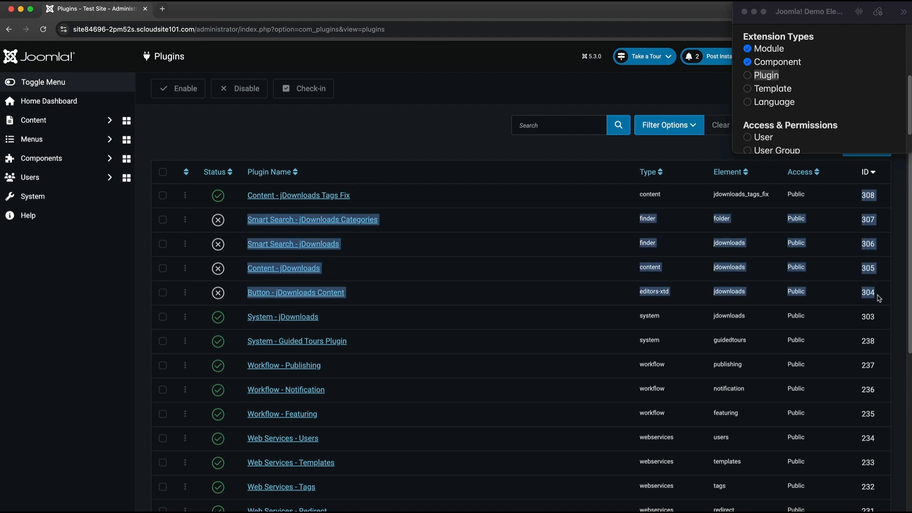
{"action": "left_click", "coordinate": [878, 297]}
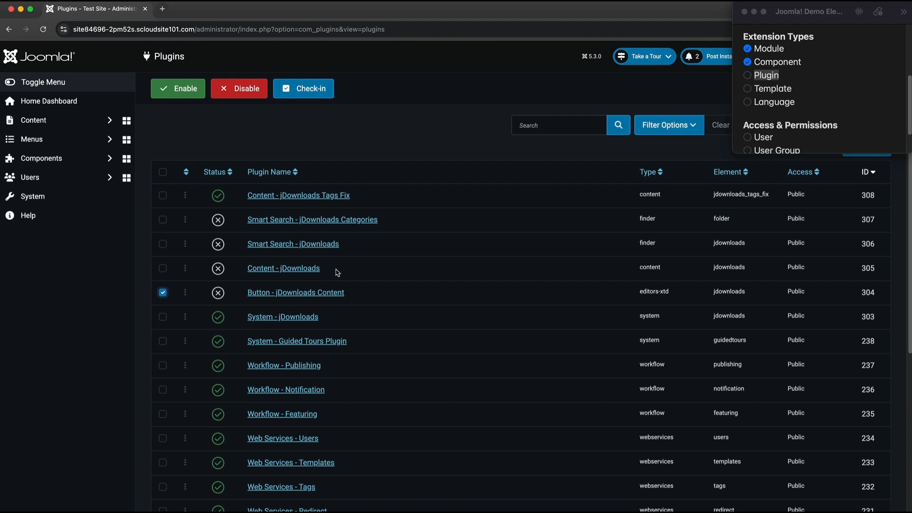
Examine the settings of the Button - jDownloads Content and Content - jDownloads plugins, closing each without saving.
{"action": "left_click", "coordinate": [281, 293]}
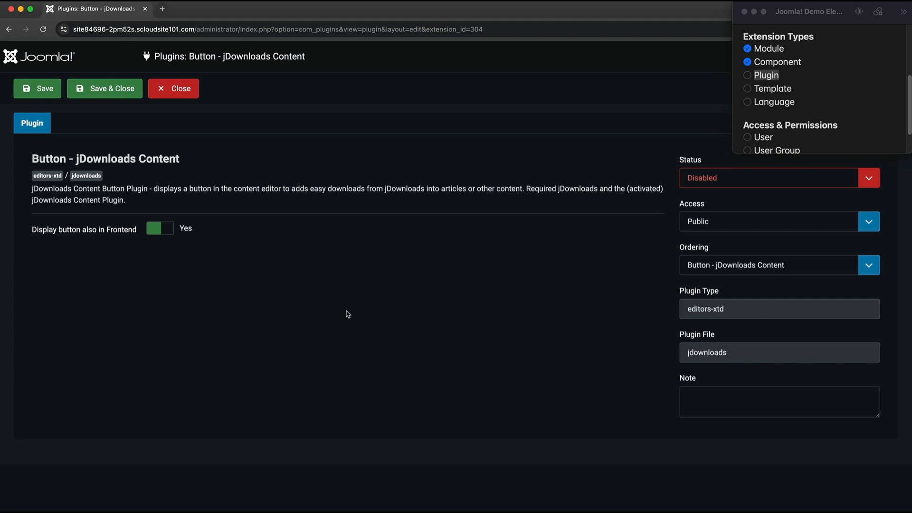
{"action": "left_click", "coordinate": [189, 89]}
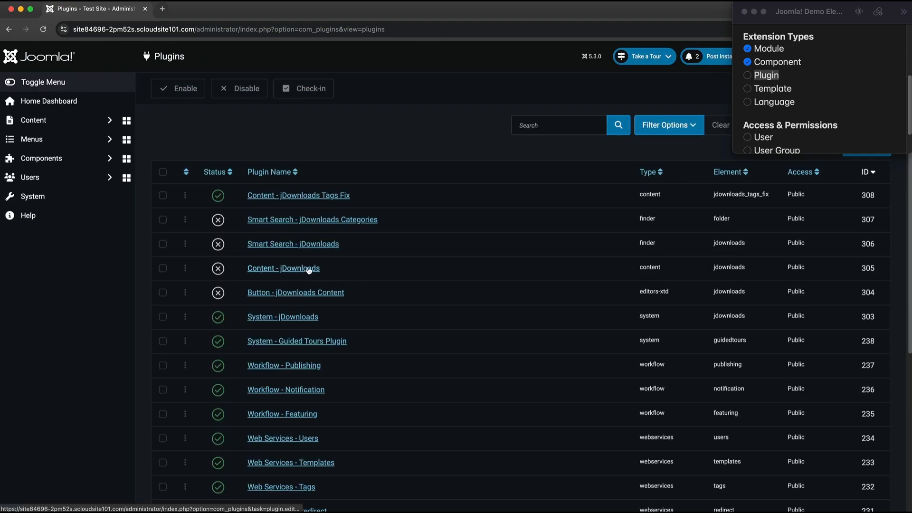
{"action": "left_click", "coordinate": [312, 271]}
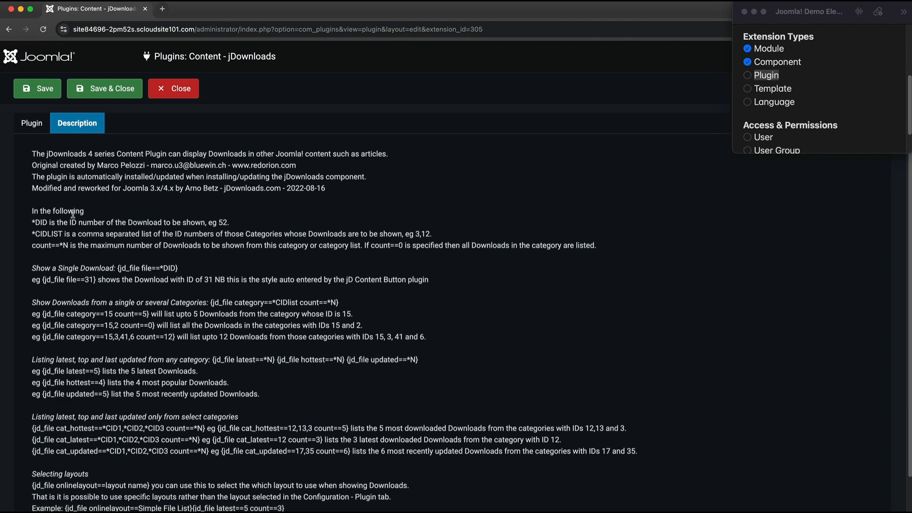
{"action": "scroll", "coordinate": [76, 221], "scroll_direction": "down", "scroll_amount": 1}
{"action": "scroll", "coordinate": [121, 171], "scroll_direction": "up", "scroll_amount": 1}
{"action": "left_click", "coordinate": [37, 131]}
{"action": "left_click", "coordinate": [74, 126]}
{"action": "left_click", "coordinate": [176, 95]}
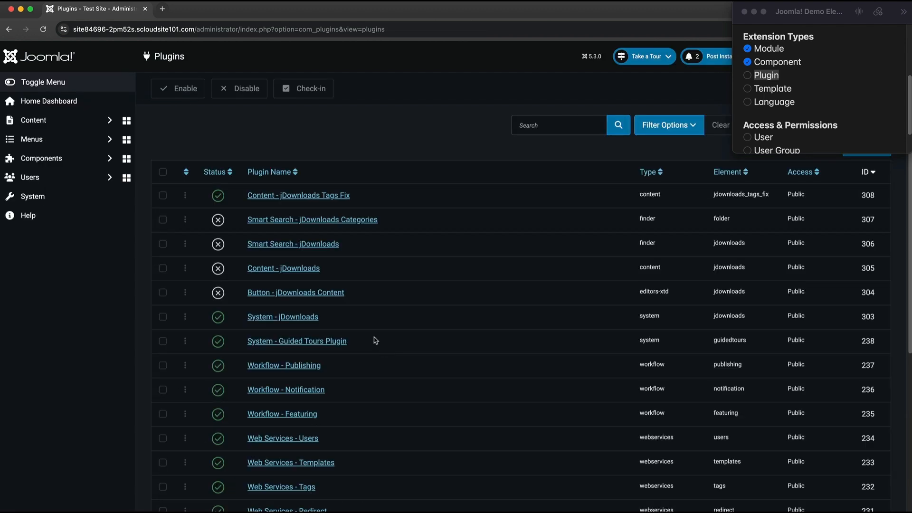
Look at the allowed and forbidden extension options in the Workflow - Notification plugin and close it without changes.
{"action": "left_click", "coordinate": [286, 395]}
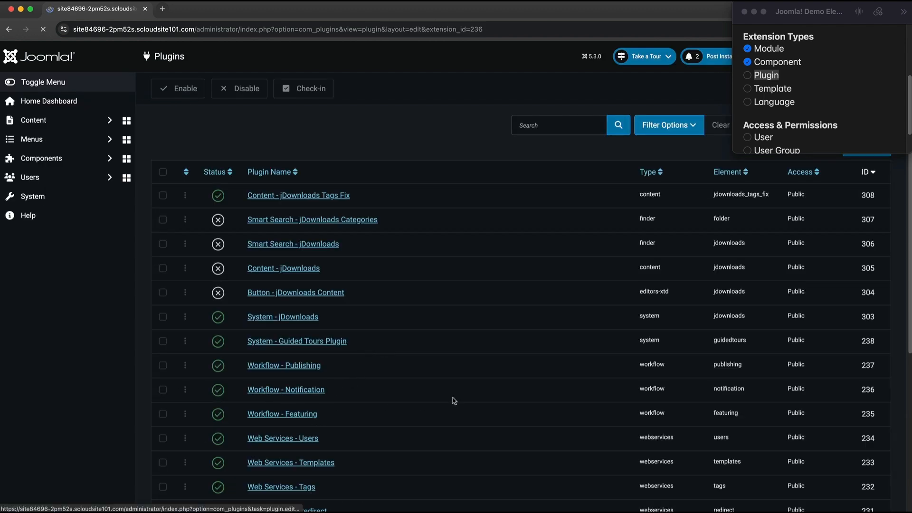
{"action": "left_click", "coordinate": [645, 220]}
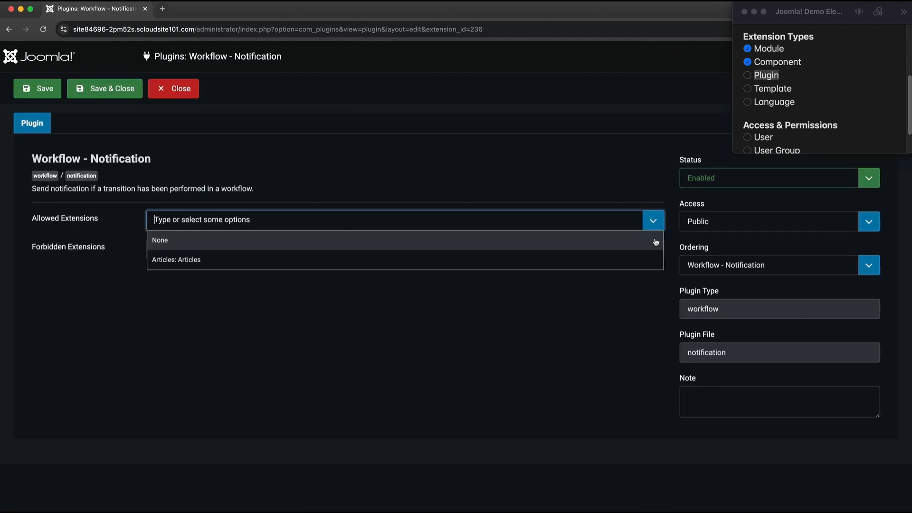
{"action": "left_click", "coordinate": [638, 301]}
{"action": "left_click", "coordinate": [645, 246]}
{"action": "left_click", "coordinate": [615, 340]}
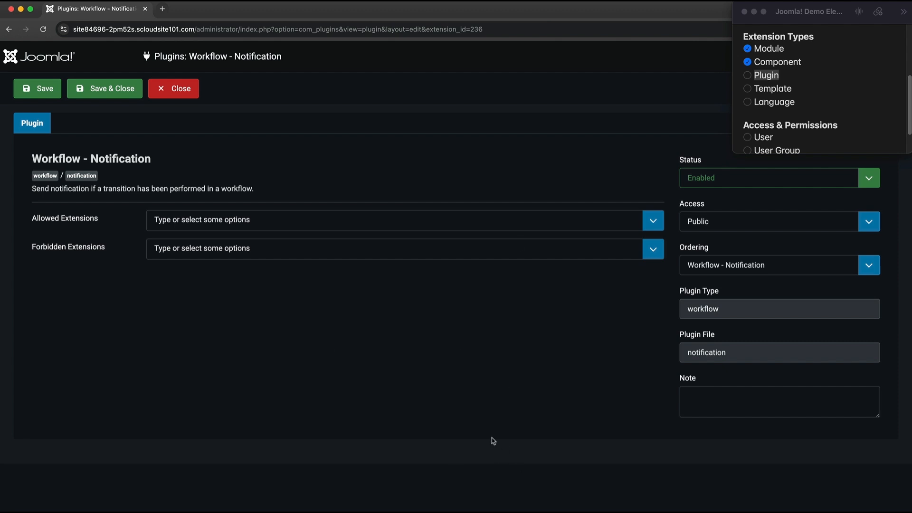
{"action": "left_click", "coordinate": [179, 82]}
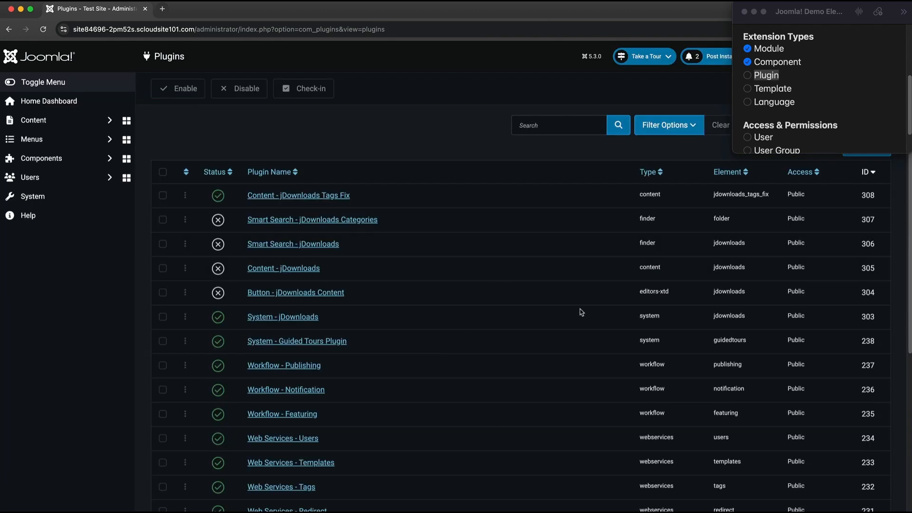
Check off Plugin in the demo notes' Extension Types checklist and highlight the Template entry.
{"action": "left_click", "coordinate": [748, 75]}
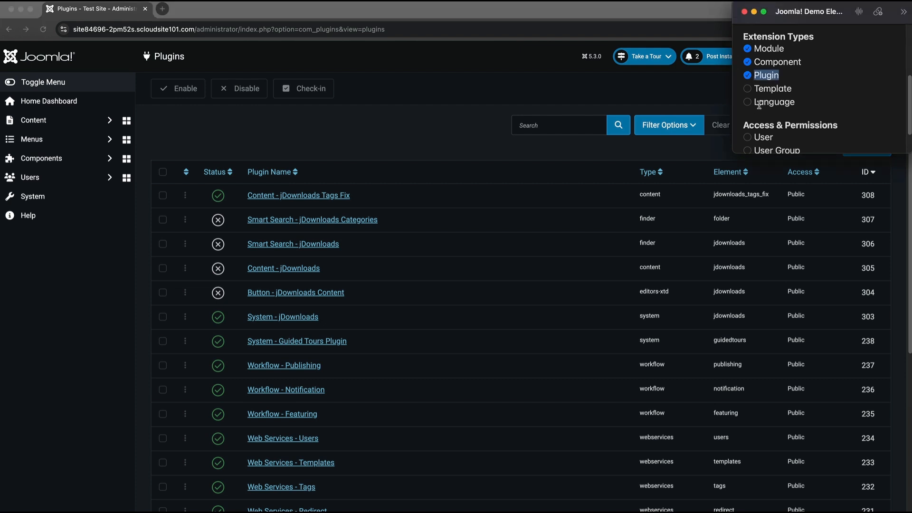
{"action": "left_click_drag", "start_coordinate": [824, 88], "coordinate": [755, 88]}
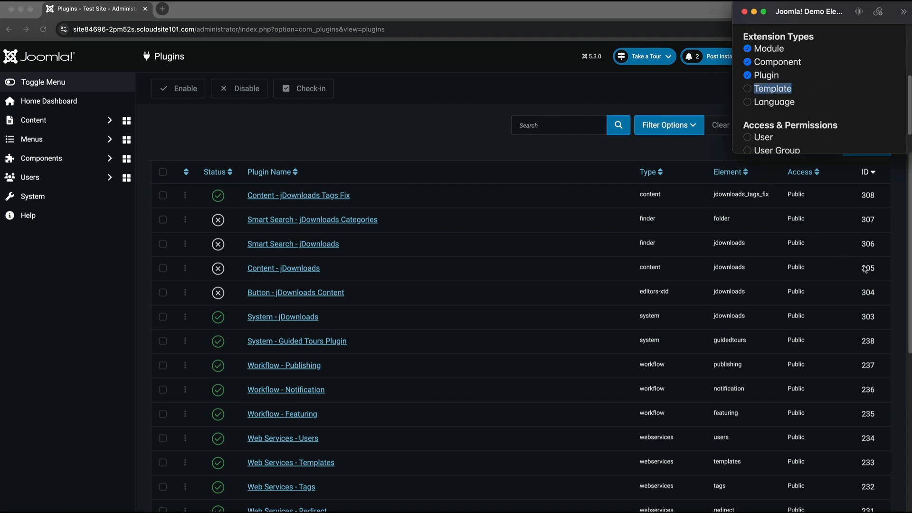
{"action": "left_click", "coordinate": [909, 300]}
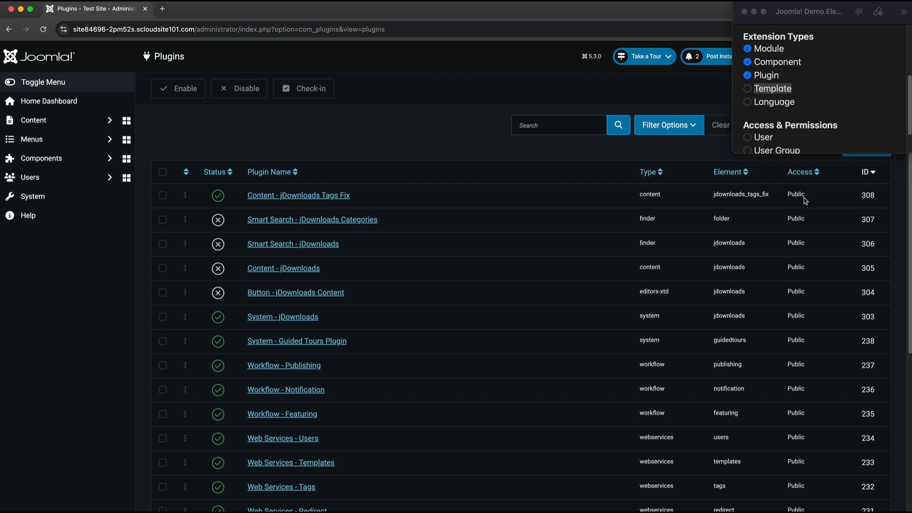
View the Site Templates list from the System Dashboard, and go back to open Site Template Styles.
{"action": "left_click", "coordinate": [38, 197]}
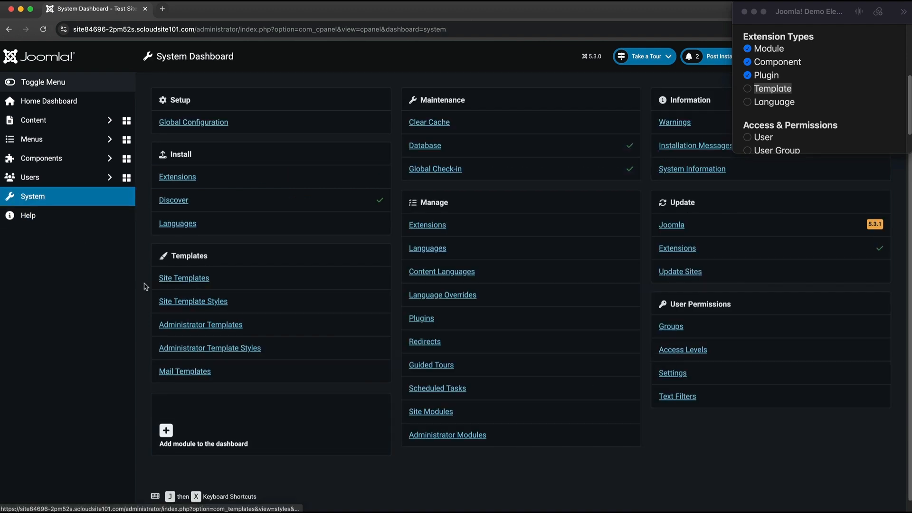
{"action": "left_click", "coordinate": [203, 284]}
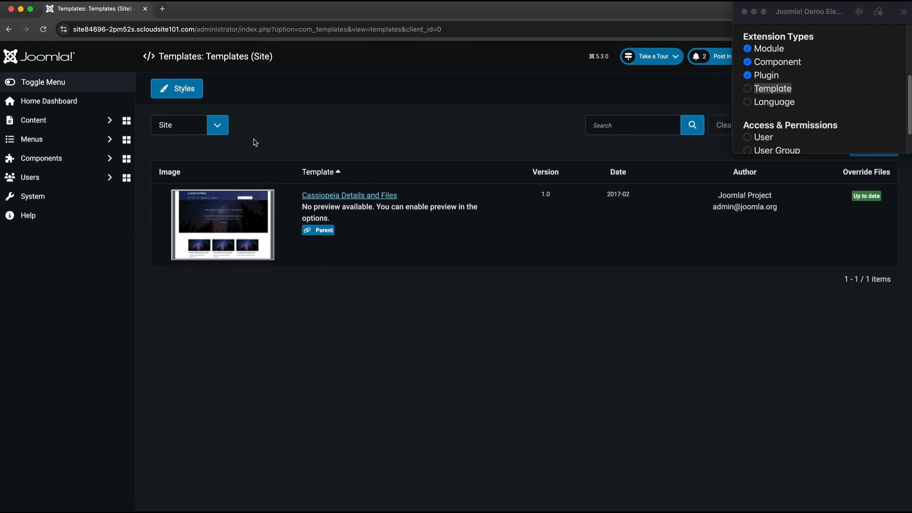
{"action": "left_click", "coordinate": [10, 30]}
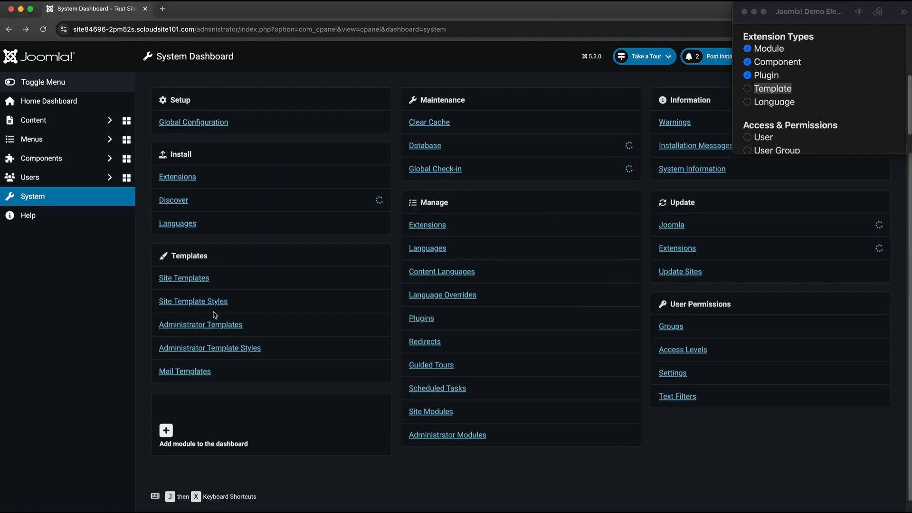
{"action": "left_click", "coordinate": [177, 303]}
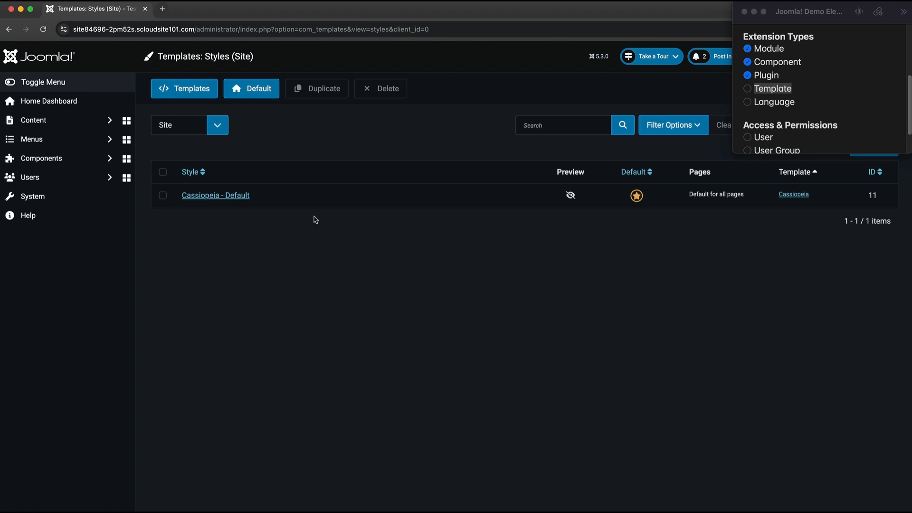
Select the Cassiopeia - Default style, open it for editing and examine its Advanced options from brand and logo through the back-to-top link.
{"action": "left_click", "coordinate": [163, 196]}
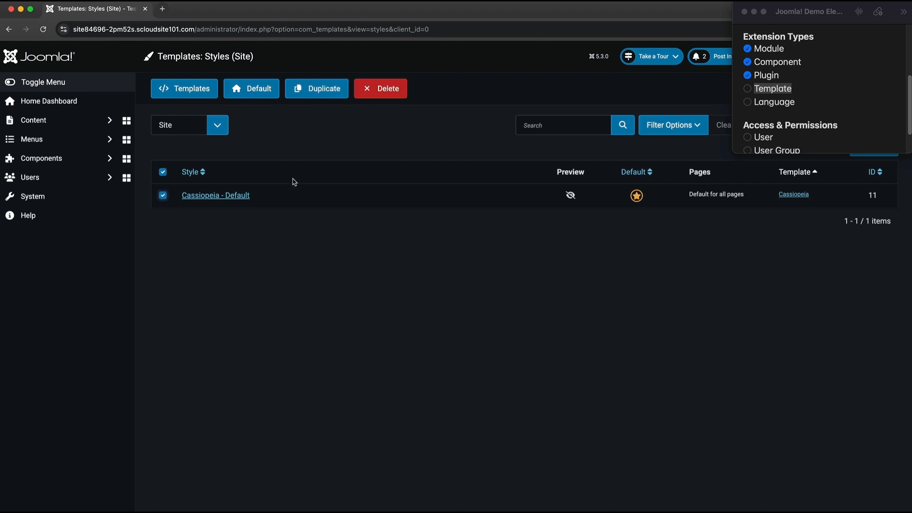
{"action": "left_click", "coordinate": [332, 91]}
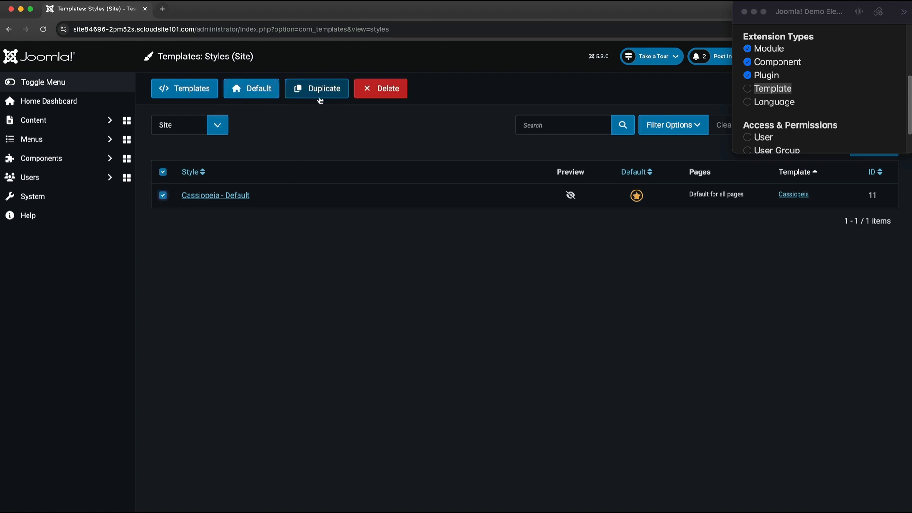
{"action": "left_click", "coordinate": [214, 195]}
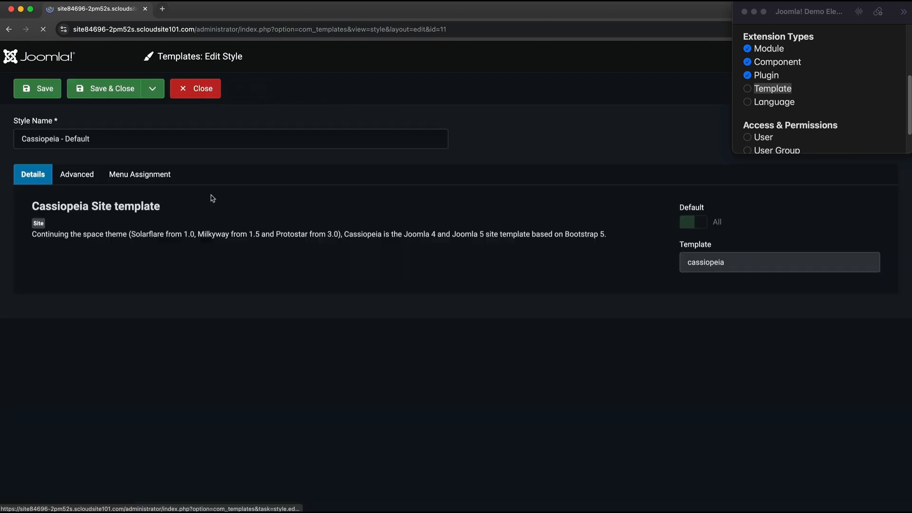
{"action": "left_click", "coordinate": [65, 176]}
{"action": "scroll", "coordinate": [185, 365], "scroll_direction": "down", "scroll_amount": 5}
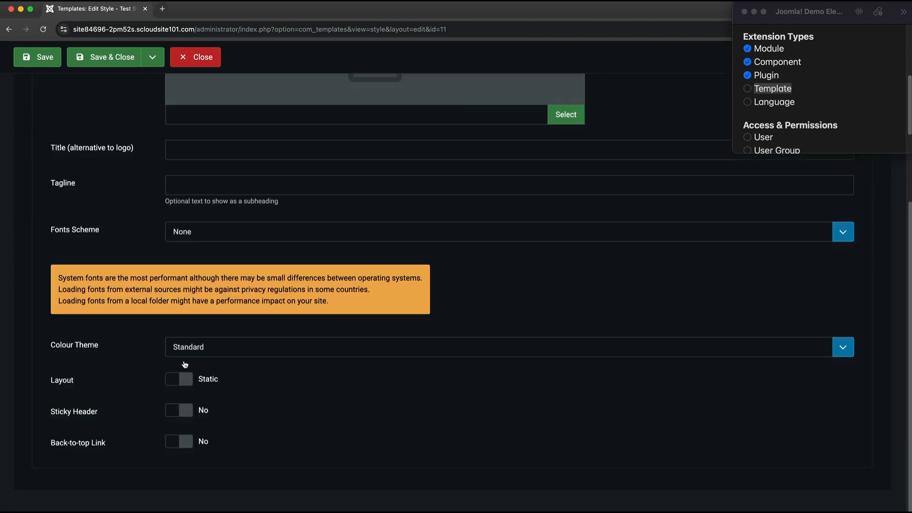
{"action": "scroll", "coordinate": [195, 377], "scroll_direction": "up", "scroll_amount": 4}
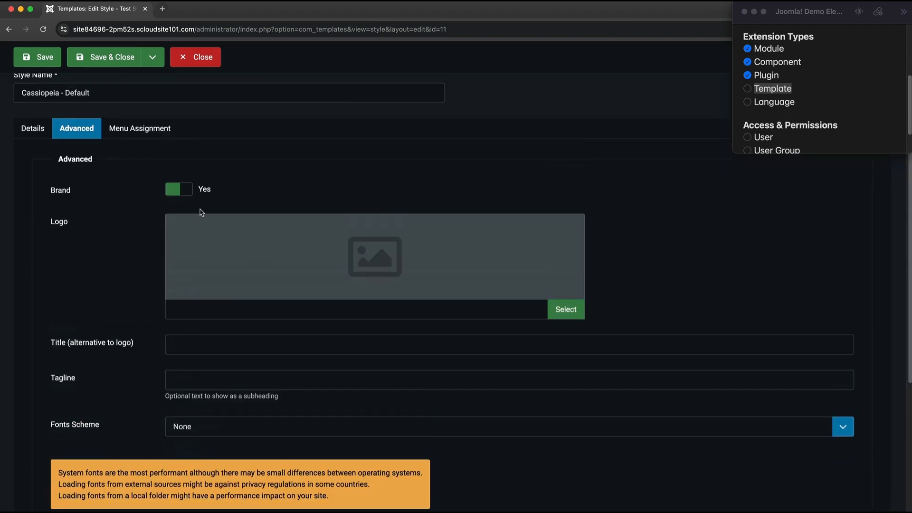
{"action": "scroll", "coordinate": [138, 172], "scroll_direction": "up", "scroll_amount": 1}
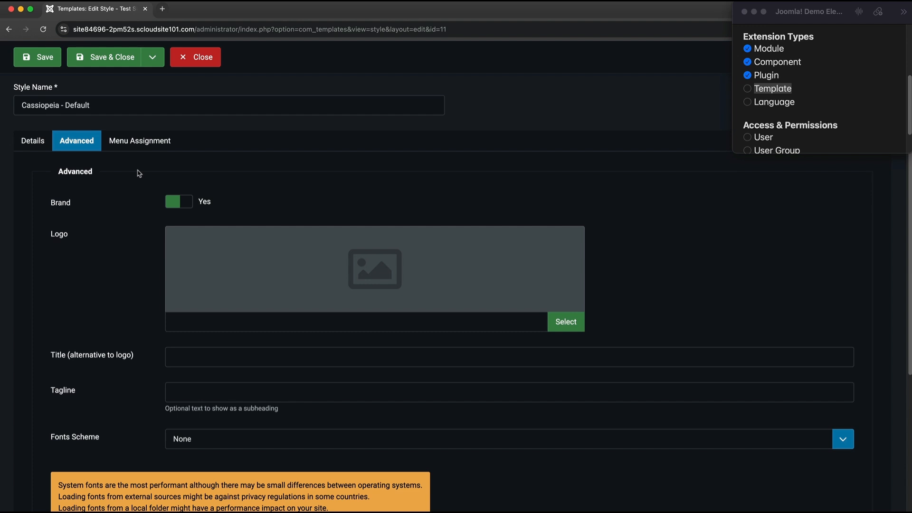
Look over the Menu Assignment options of the Cassiopeia - Default style and close it without saving.
{"action": "left_click", "coordinate": [137, 143]}
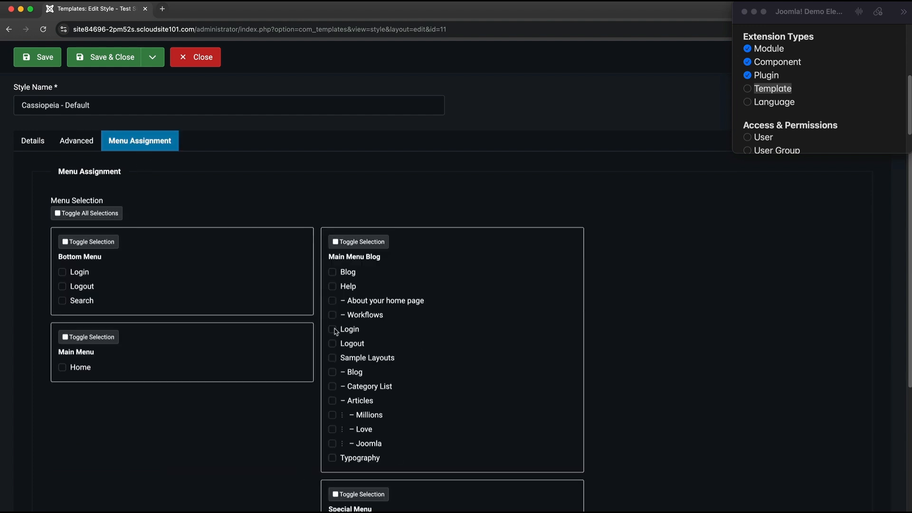
{"action": "scroll", "coordinate": [336, 332], "scroll_direction": "up", "scroll_amount": 2}
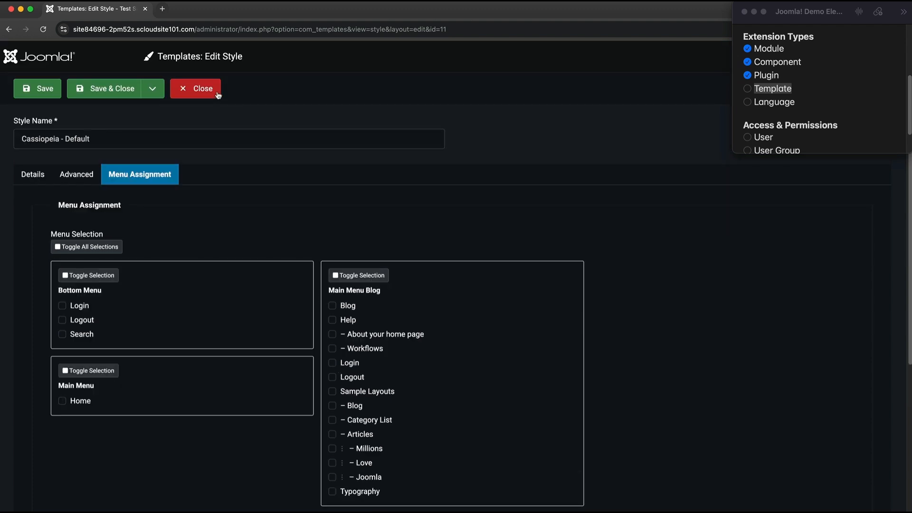
{"action": "left_click", "coordinate": [195, 88]}
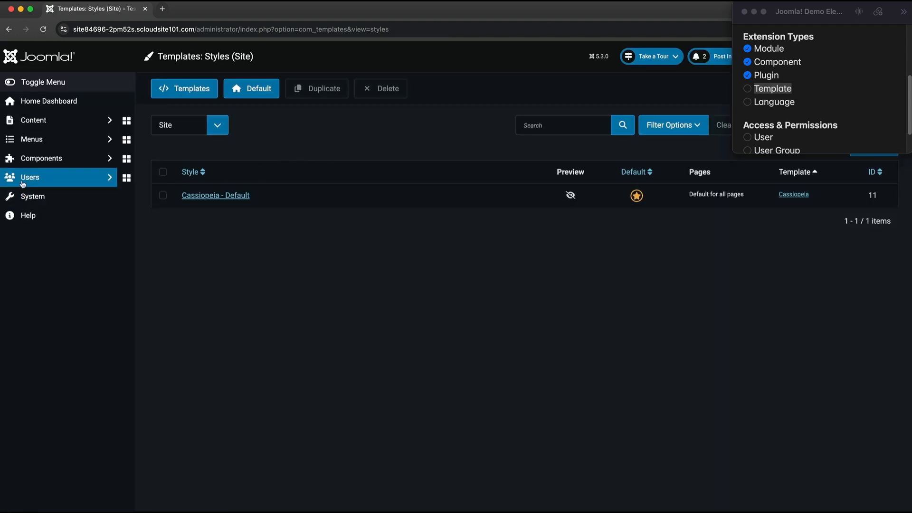
Install the YOOtheme template by uploading its package file through the System Dashboard's extension installer.
{"action": "left_click", "coordinate": [33, 196]}
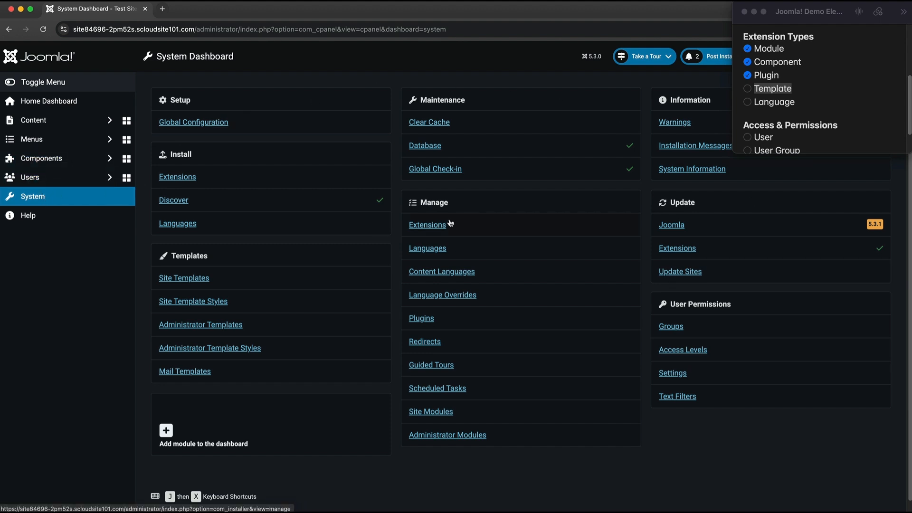
{"action": "left_click", "coordinate": [173, 178]}
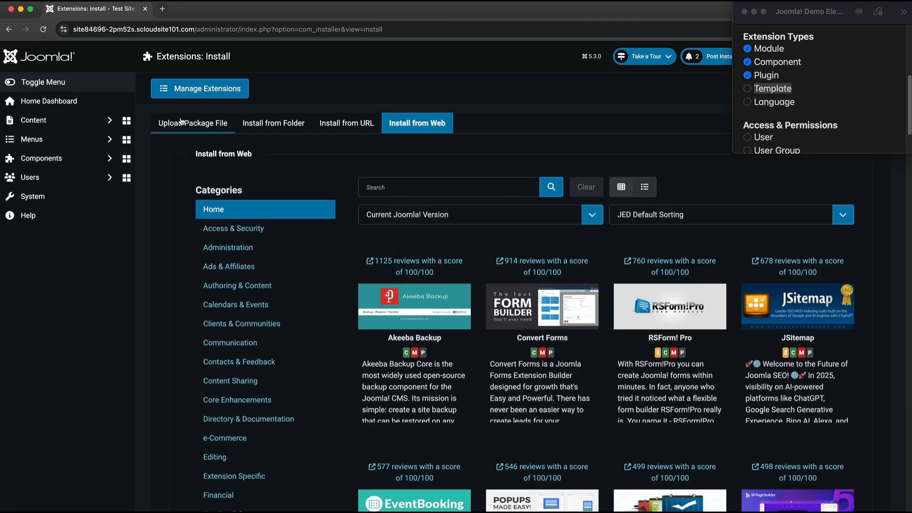
{"action": "left_click", "coordinate": [182, 123]}
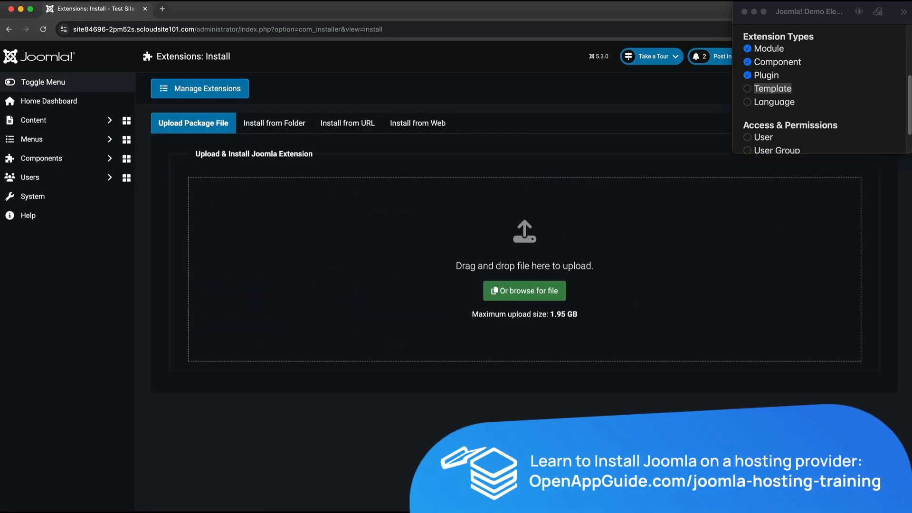
{"action": "left_click_drag", "start_coordinate": [723, 406], "coordinate": [448, 264]}
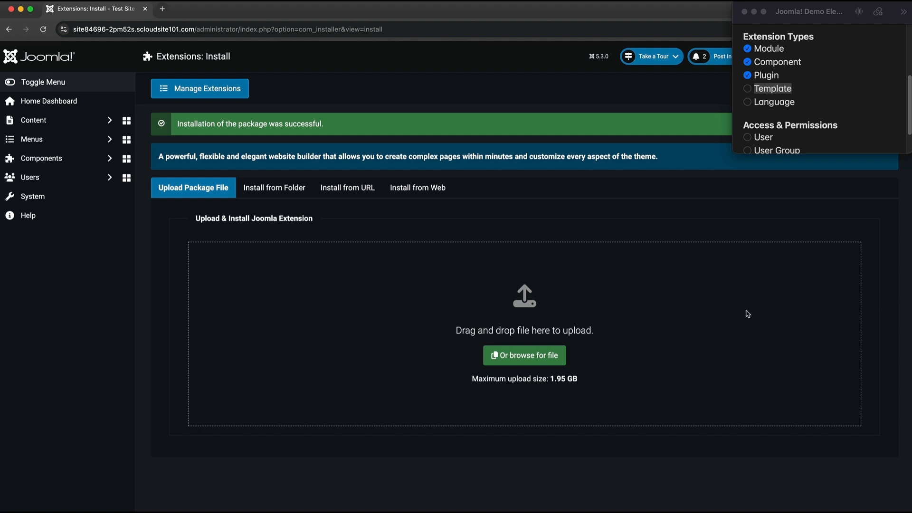
View YOOtheme in the Site Templates list, and set YOOtheme - Default as the default site template style.
{"action": "left_click", "coordinate": [116, 199]}
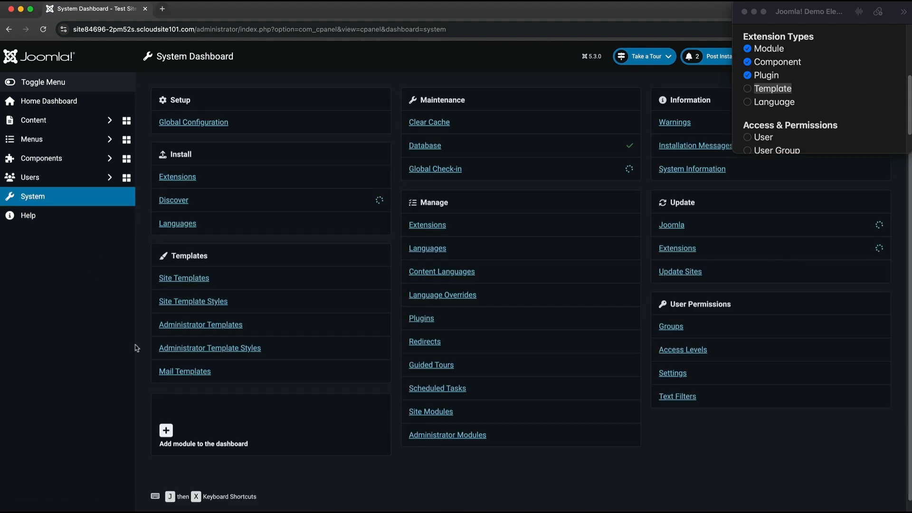
{"action": "left_click", "coordinate": [180, 280]}
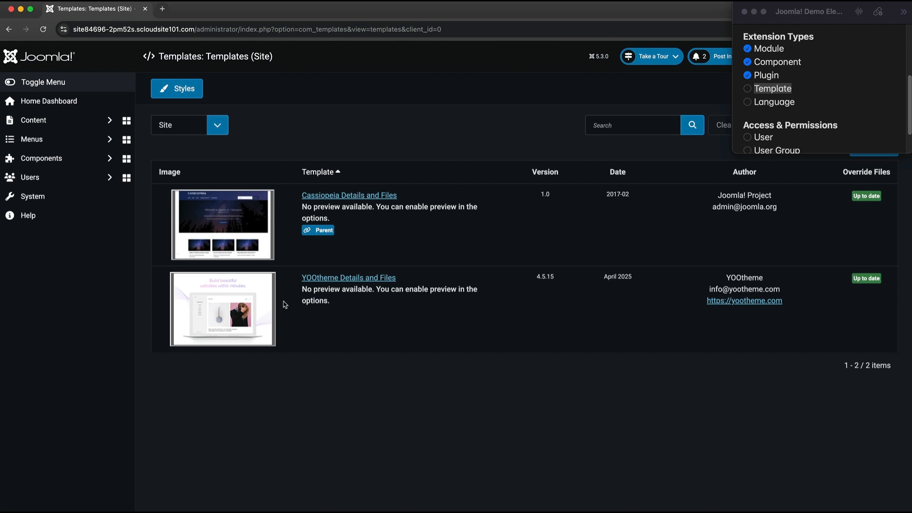
{"action": "left_click", "coordinate": [28, 198]}
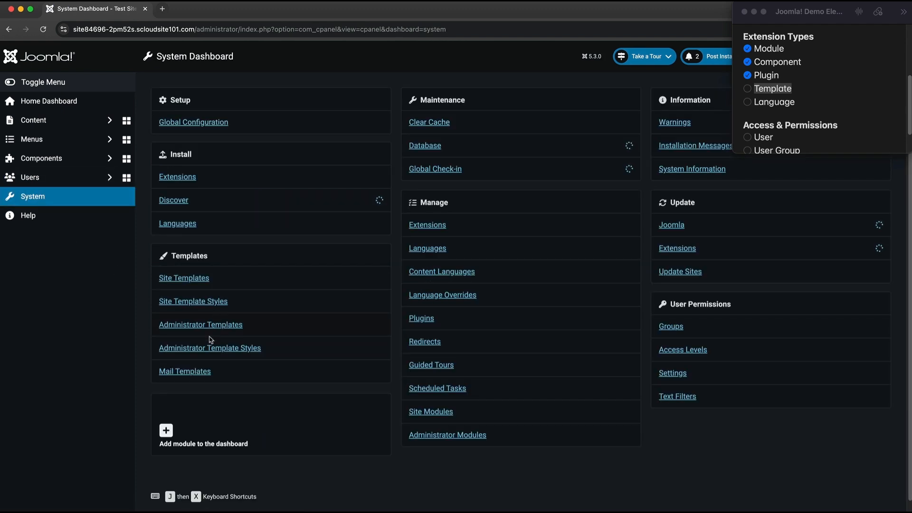
{"action": "left_click", "coordinate": [199, 308]}
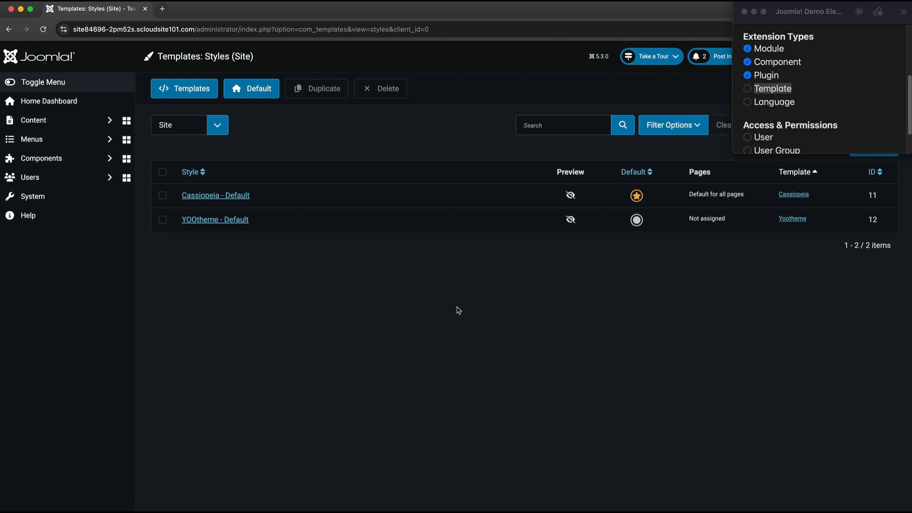
{"action": "left_click", "coordinate": [637, 219]}
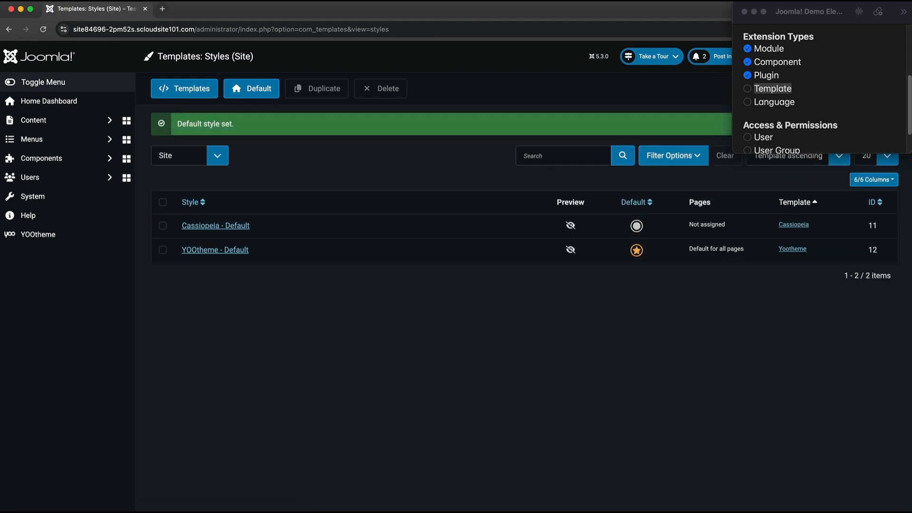
Examine the Menu Assignment and Details of the YOOtheme - Default style and close it without saving.
{"action": "left_click", "coordinate": [211, 253]}
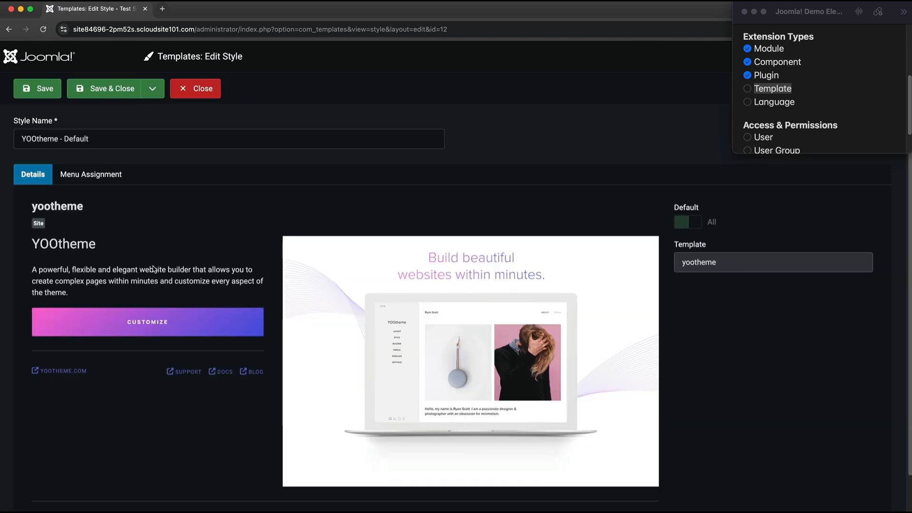
{"action": "left_click", "coordinate": [107, 180]}
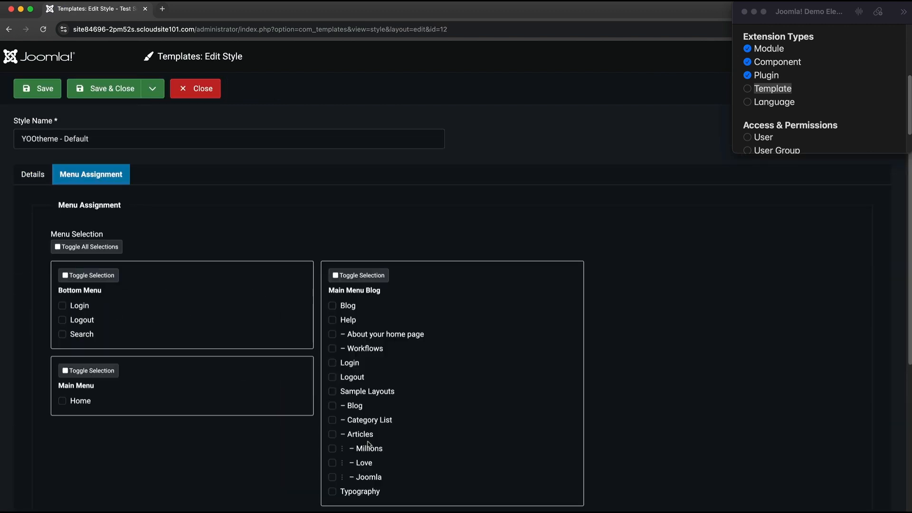
{"action": "left_click", "coordinate": [46, 182]}
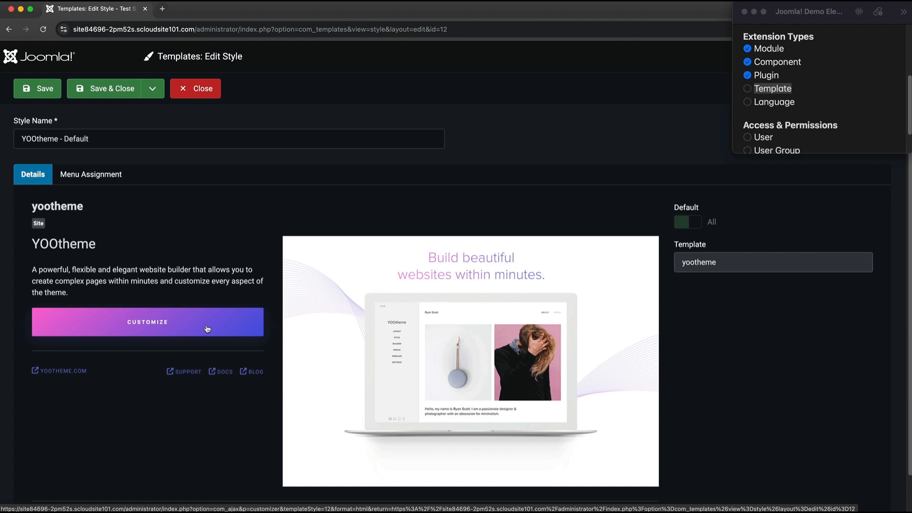
{"action": "left_click", "coordinate": [202, 95]}
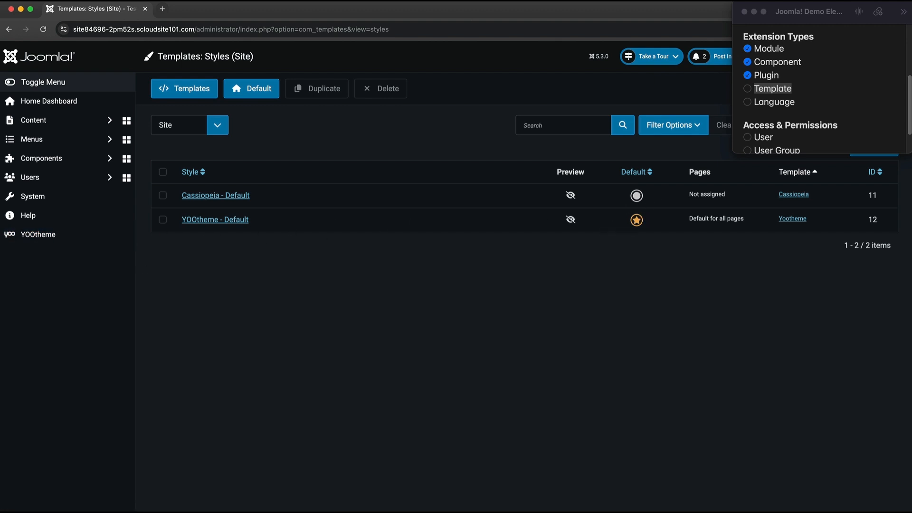
Open the YOOtheme website builder, look at its Layout sections and return to the builder's main menu.
{"action": "left_click", "coordinate": [74, 235]}
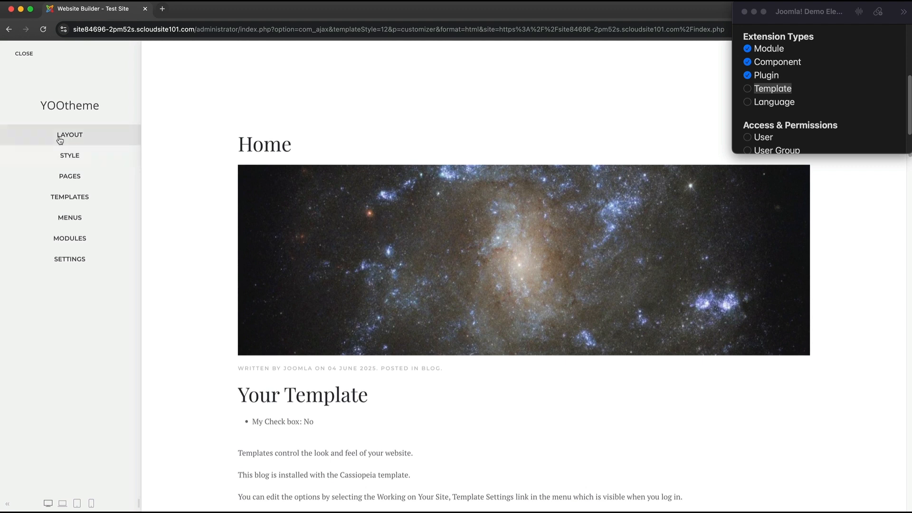
{"action": "left_click", "coordinate": [79, 138]}
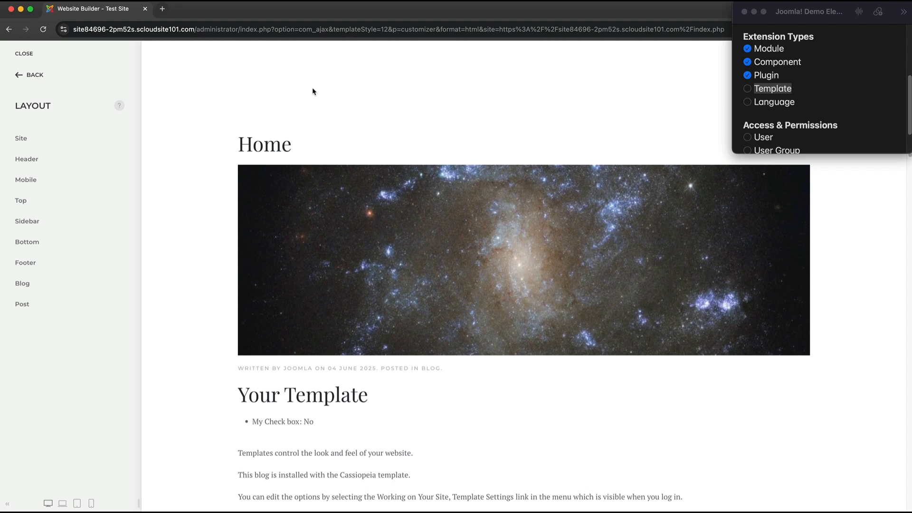
{"action": "left_click", "coordinate": [34, 76]}
Examine the YOOtheme Style settings, including the component list and the Inverse color options, and return to the Style overview.
{"action": "left_click", "coordinate": [56, 153]}
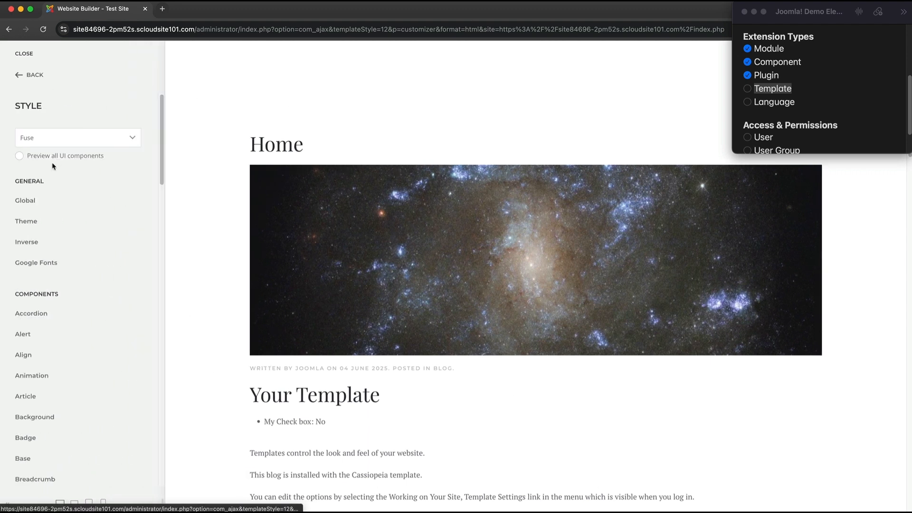
{"action": "scroll", "coordinate": [69, 248], "scroll_direction": "down", "scroll_amount": 9}
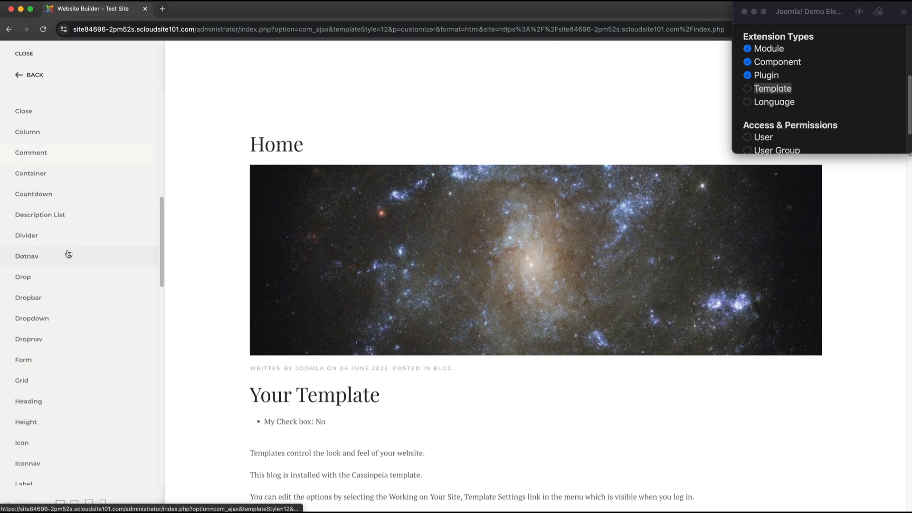
{"action": "scroll", "coordinate": [68, 254], "scroll_direction": "down", "scroll_amount": 10}
{"action": "scroll", "coordinate": [67, 266], "scroll_direction": "up", "scroll_amount": 20}
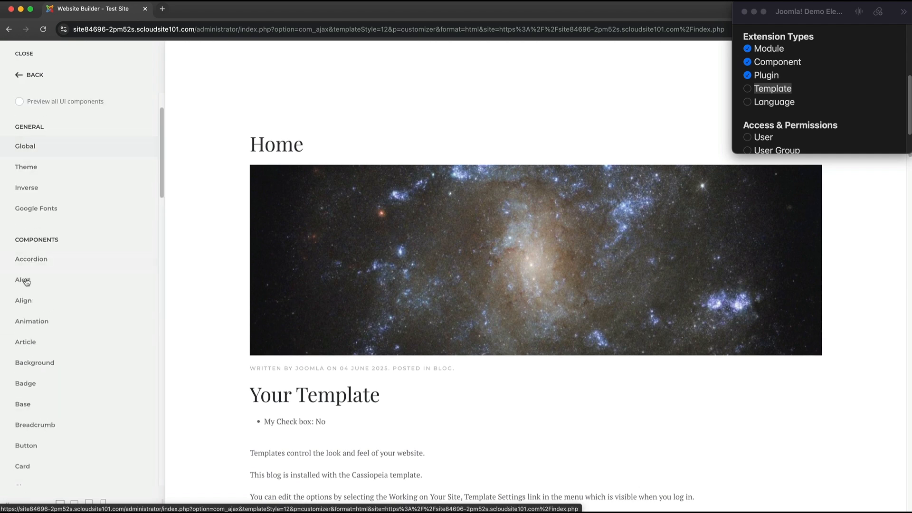
{"action": "left_click", "coordinate": [49, 183]}
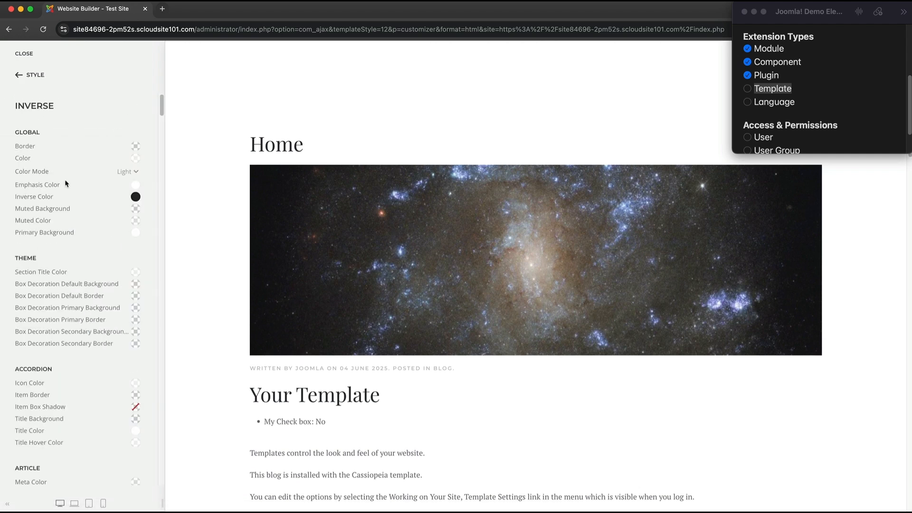
{"action": "scroll", "coordinate": [67, 273], "scroll_direction": "down", "scroll_amount": 15}
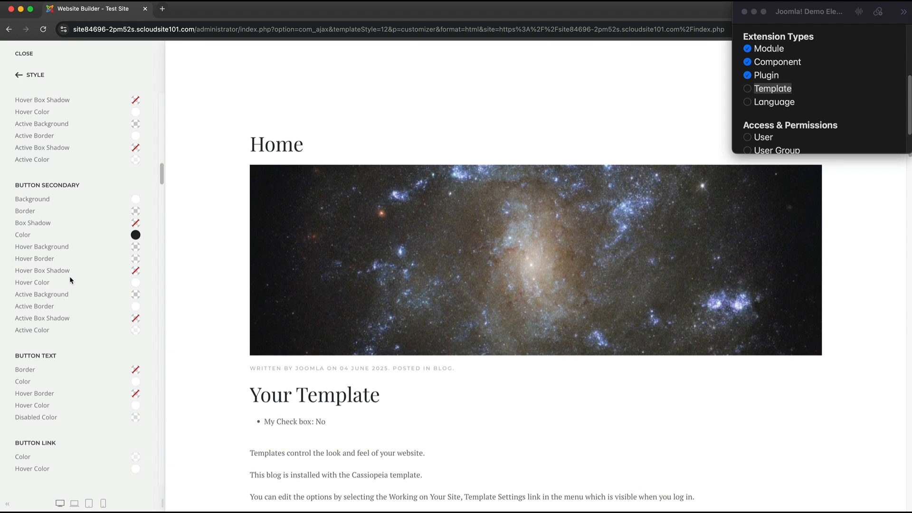
{"action": "scroll", "coordinate": [70, 278], "scroll_direction": "down", "scroll_amount": 5}
{"action": "scroll", "coordinate": [69, 278], "scroll_direction": "up", "scroll_amount": 5}
{"action": "left_click", "coordinate": [31, 75]}
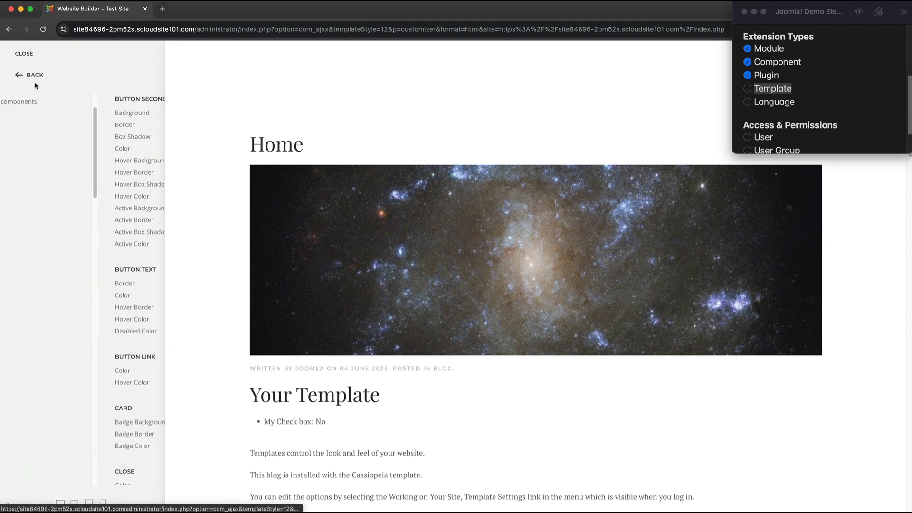
Browse YOOtheme's library of predefined styles, close it without choosing one and return to the builder's main menu.
{"action": "left_click", "coordinate": [82, 144]}
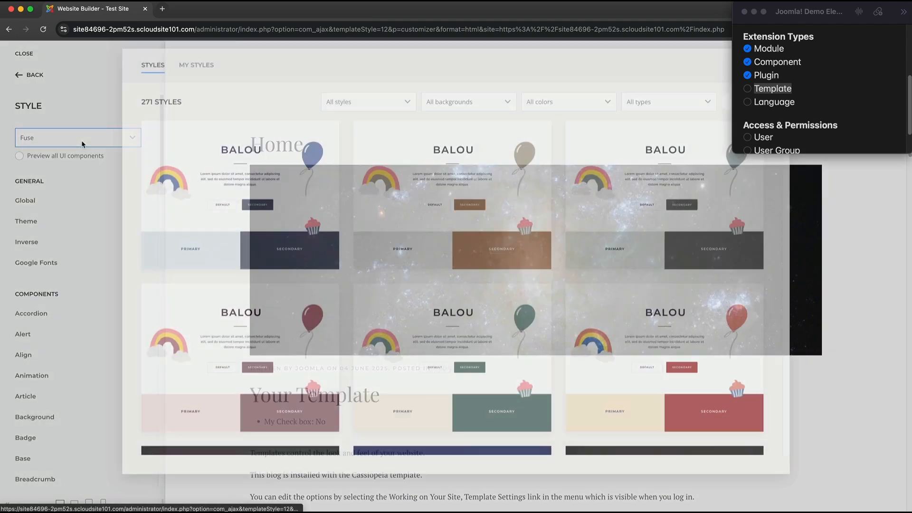
{"action": "scroll", "coordinate": [341, 272], "scroll_direction": "down", "scroll_amount": 15}
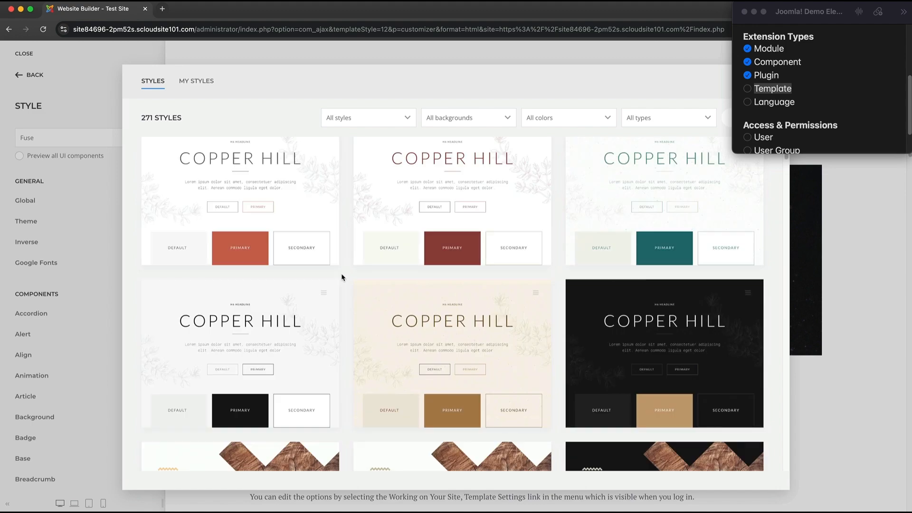
{"action": "scroll", "coordinate": [341, 276], "scroll_direction": "down", "scroll_amount": 20}
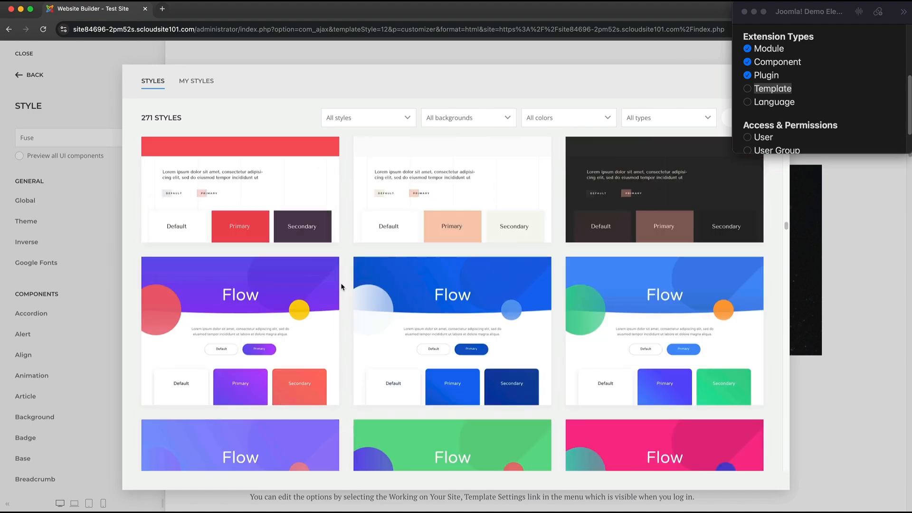
{"action": "scroll", "coordinate": [340, 285], "scroll_direction": "down", "scroll_amount": 15}
{"action": "left_click", "coordinate": [69, 89]}
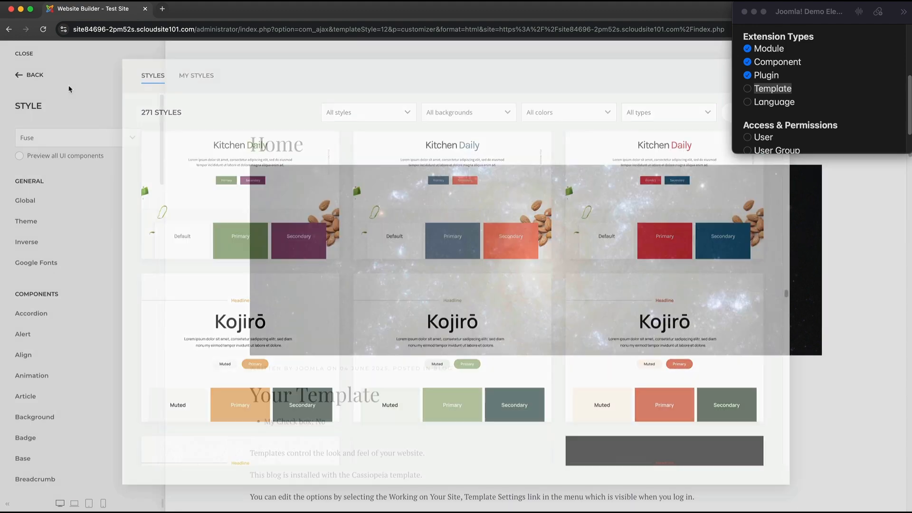
{"action": "left_click", "coordinate": [26, 75]}
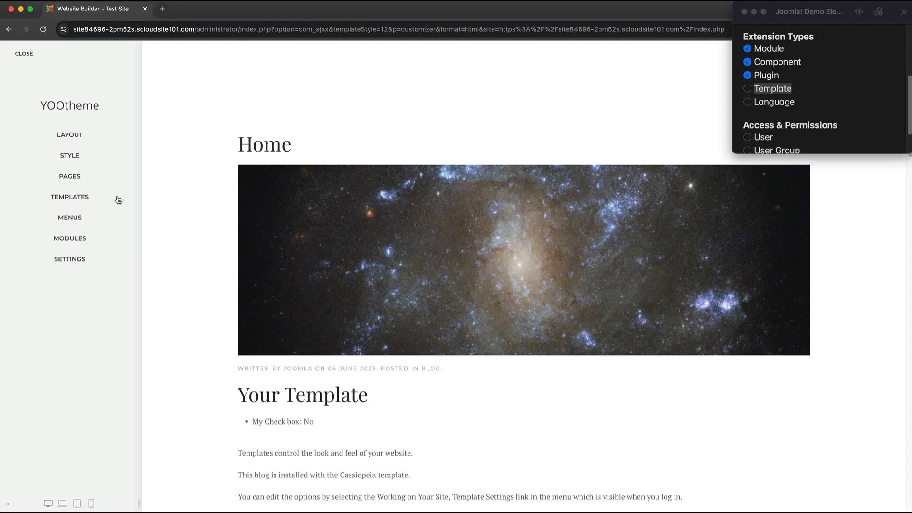
Create an article titled "New Test Page" from the builder's Pages section, save it and close the article editor.
{"action": "left_click", "coordinate": [81, 178]}
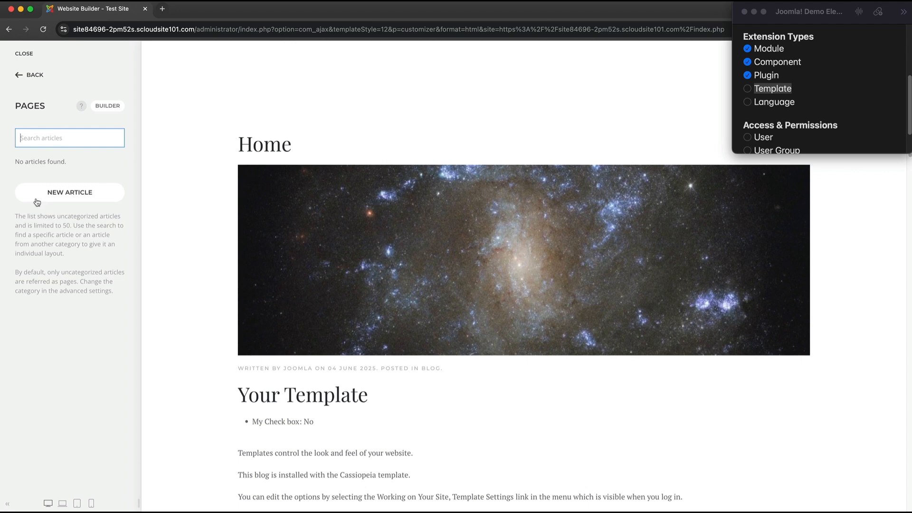
{"action": "left_click", "coordinate": [64, 198]}
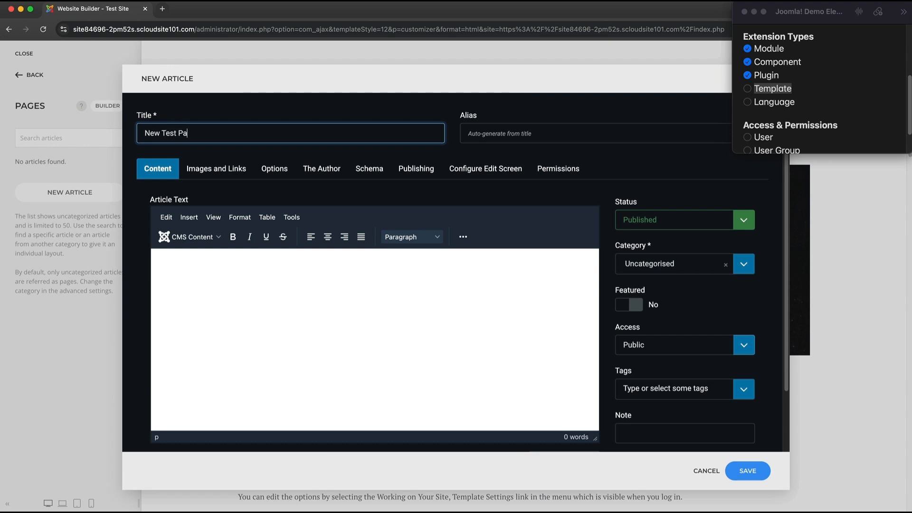
{"action": "left_click", "coordinate": [740, 472]}
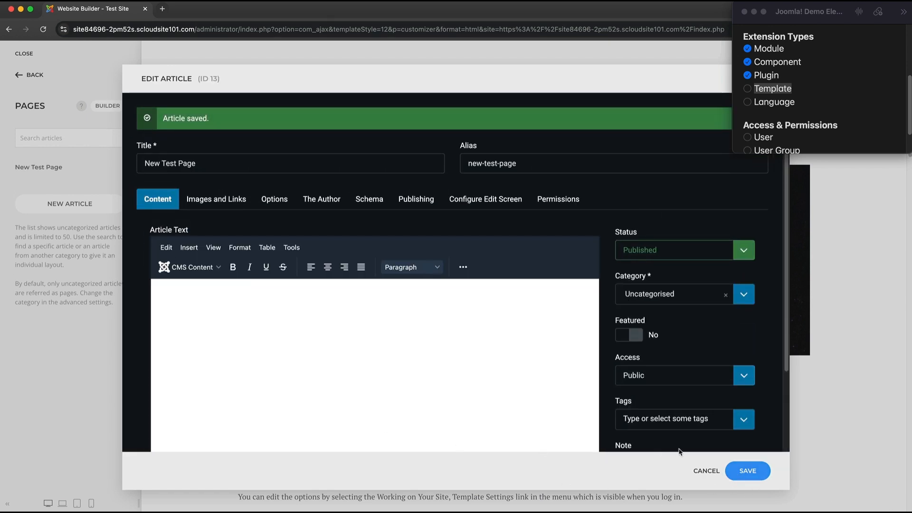
{"action": "left_click", "coordinate": [706, 471]}
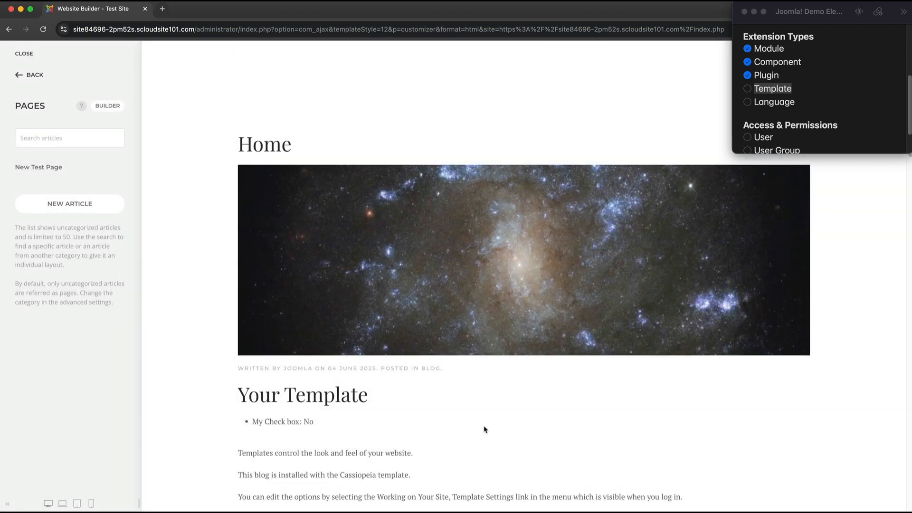
Start a new layout for New Test Page and replace it with the Pro layout showing a family walking through a field.
{"action": "left_click", "coordinate": [48, 168]}
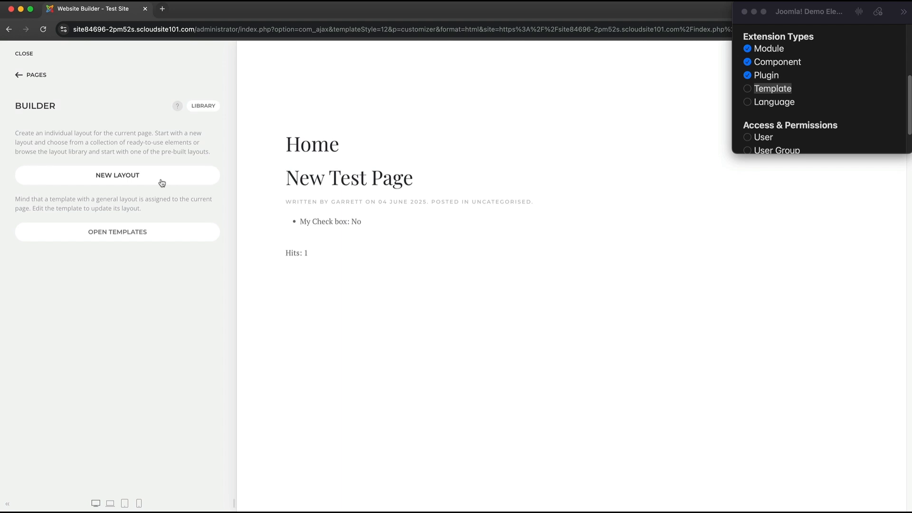
{"action": "left_click", "coordinate": [133, 179]}
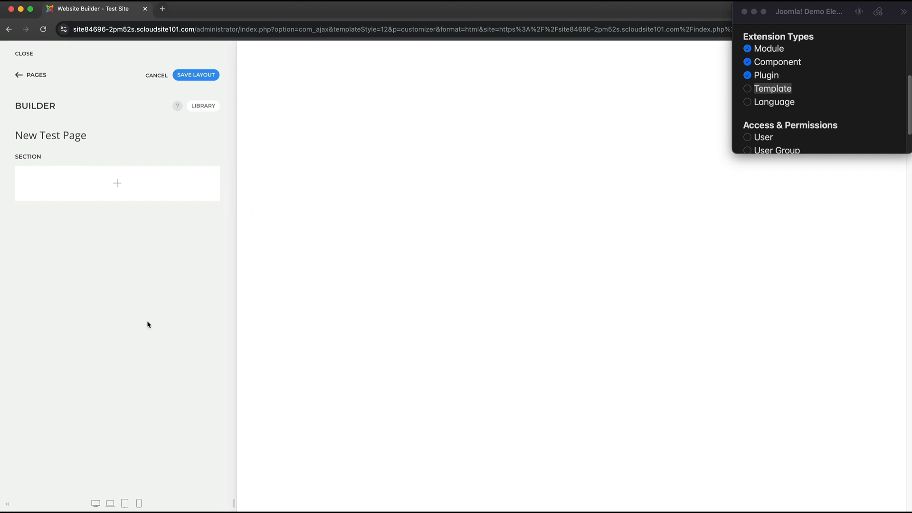
{"action": "left_click", "coordinate": [204, 106]}
{"action": "scroll", "coordinate": [564, 272], "scroll_direction": "down", "scroll_amount": 15}
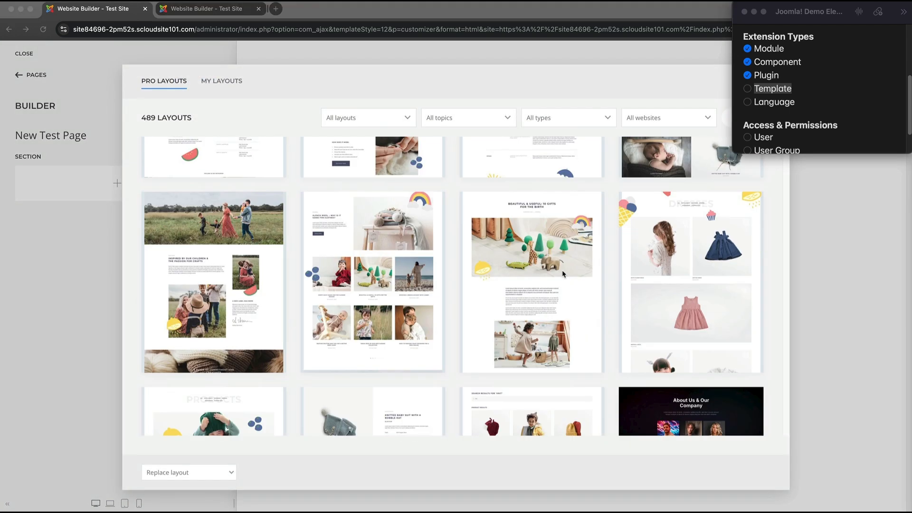
{"action": "scroll", "coordinate": [549, 270], "scroll_direction": "down", "scroll_amount": 15}
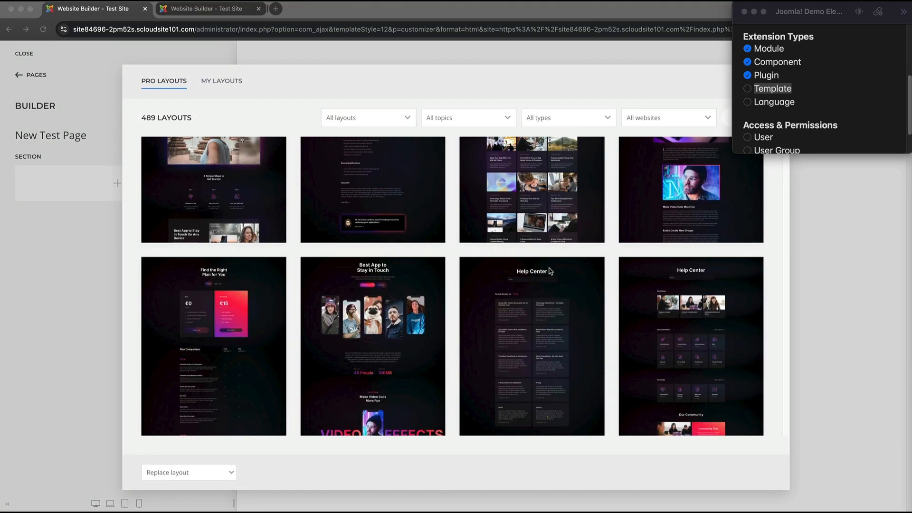
{"action": "scroll", "coordinate": [545, 276], "scroll_direction": "down", "scroll_amount": 15}
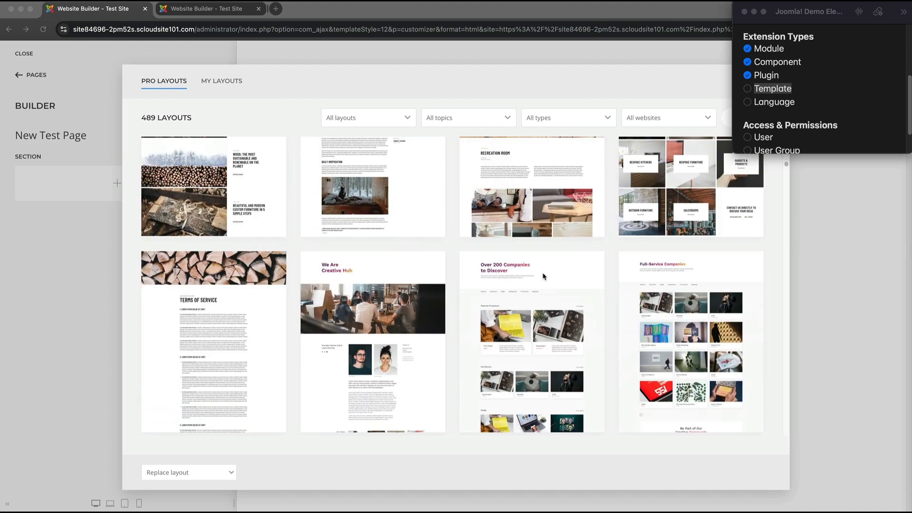
{"action": "scroll", "coordinate": [542, 280], "scroll_direction": "down", "scroll_amount": 15}
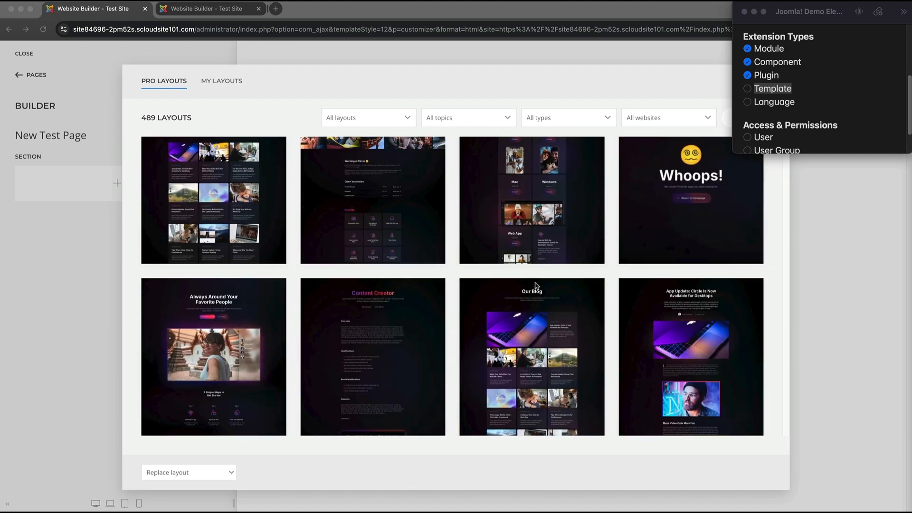
{"action": "scroll", "coordinate": [379, 271], "scroll_direction": "up", "scroll_amount": 3}
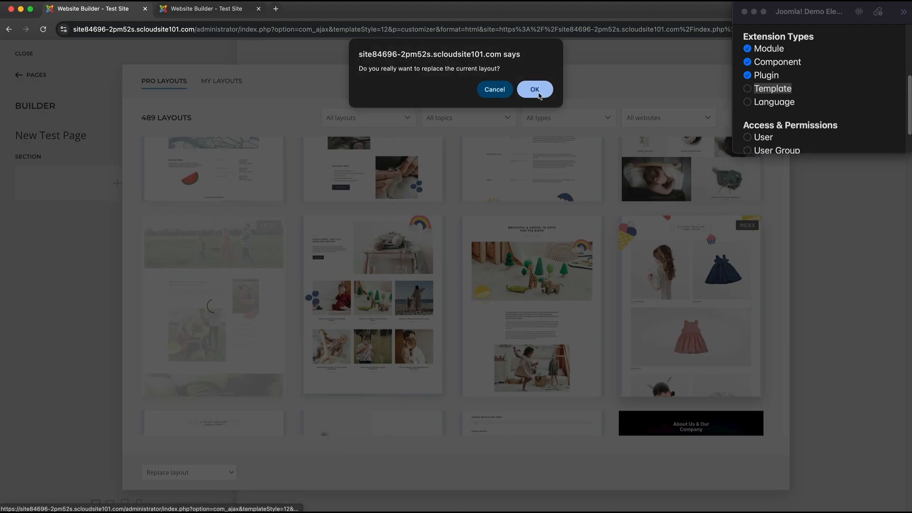
{"action": "left_click", "coordinate": [536, 90]}
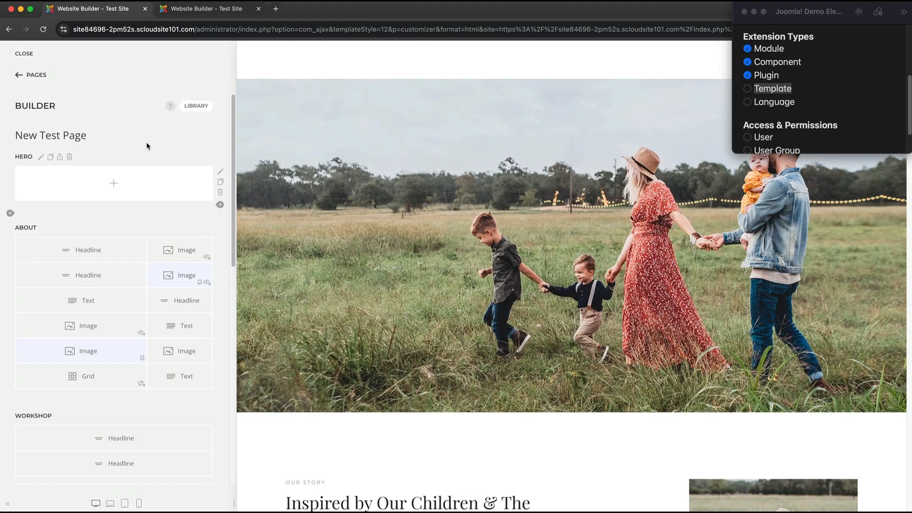
Examine the page layout's sections and elements in the builder structure and the preview, leaving their arrangement as it is.
{"action": "scroll", "coordinate": [140, 147], "scroll_direction": "down", "scroll_amount": 10}
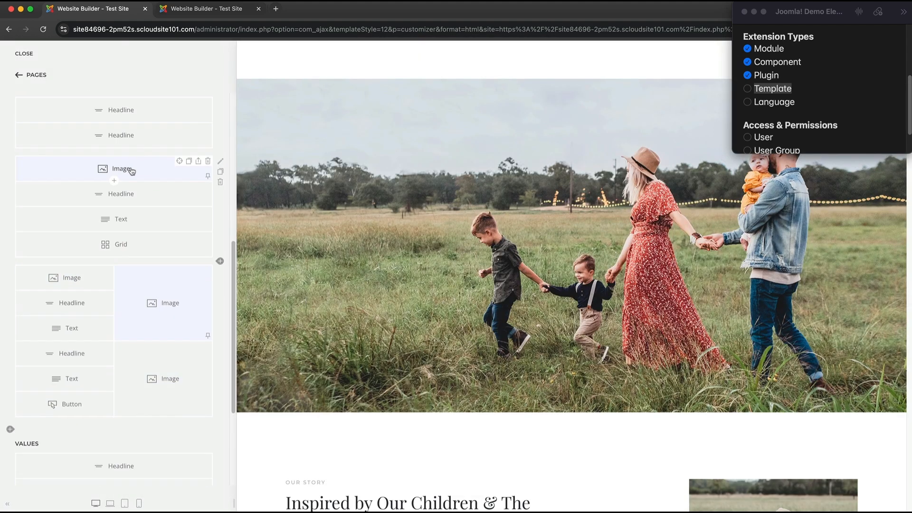
{"action": "scroll", "coordinate": [131, 312], "scroll_direction": "up", "scroll_amount": 10}
{"action": "scroll", "coordinate": [462, 306], "scroll_direction": "down", "scroll_amount": 20}
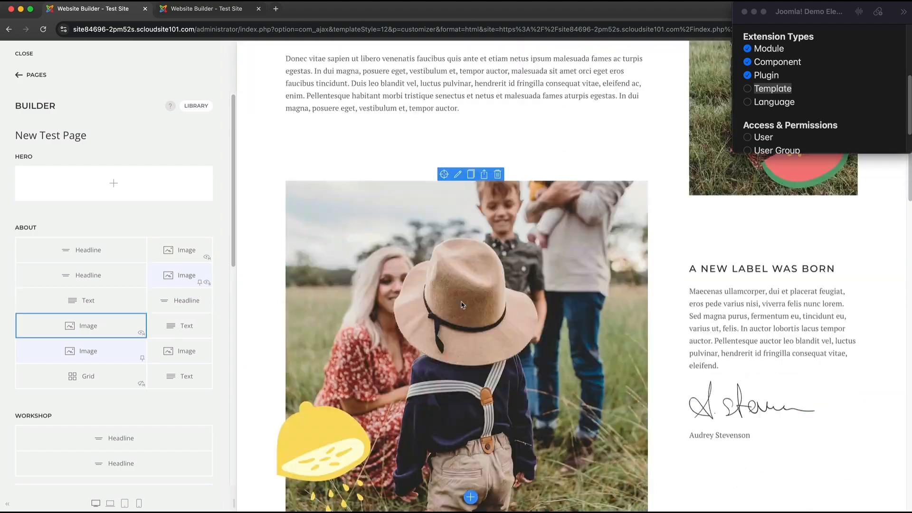
{"action": "scroll", "coordinate": [462, 306], "scroll_direction": "up", "scroll_amount": 20}
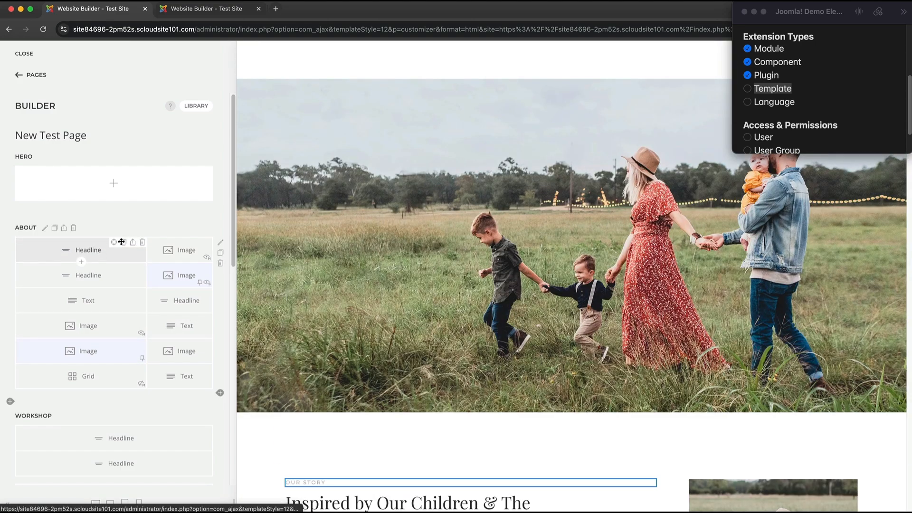
{"action": "mouse_move", "coordinate": [121, 241]}
{"action": "left_mouse_down"}
{"action": "mouse_move", "coordinate": [138, 199]}
{"action": "mouse_move", "coordinate": [149, 255]}
{"action": "mouse_move", "coordinate": [107, 246]}
{"action": "left_mouse_up"}
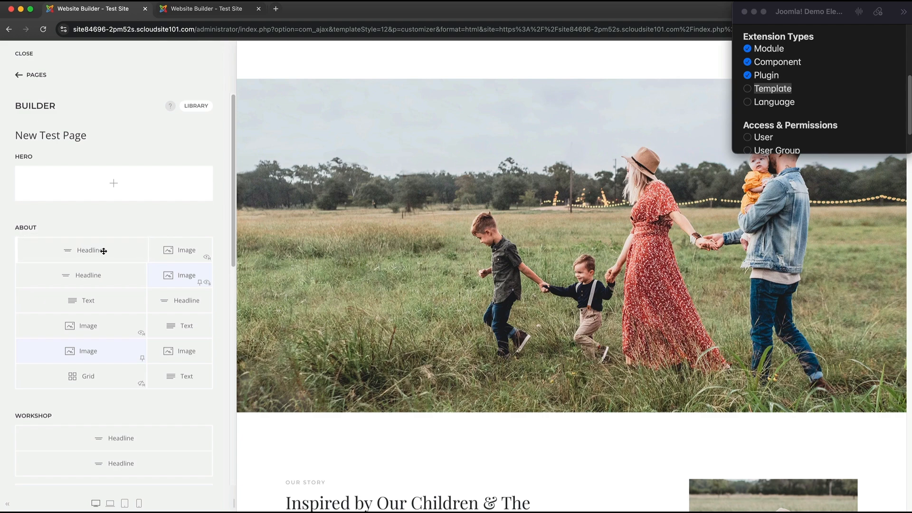
Open the element library for the empty Hero section and look through the available elements.
{"action": "left_click", "coordinate": [113, 183]}
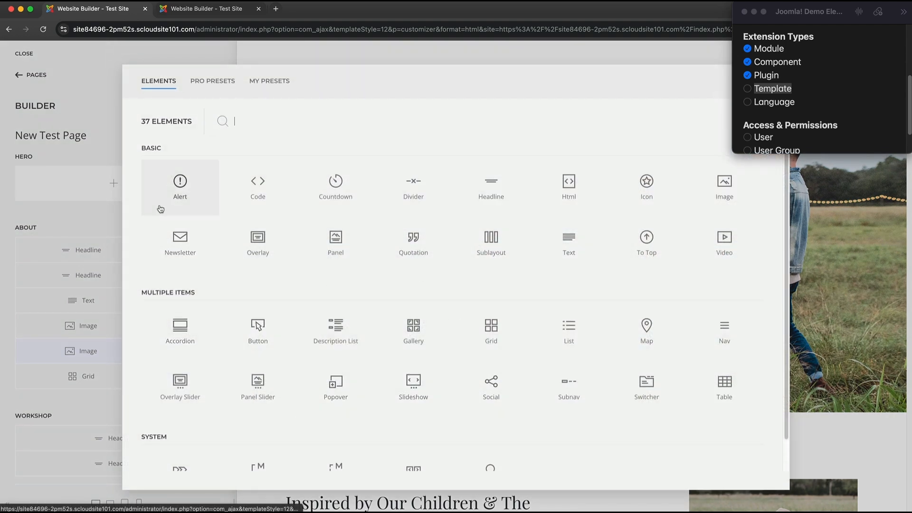
{"action": "scroll", "coordinate": [158, 205], "scroll_direction": "down", "scroll_amount": 2}
{"action": "scroll", "coordinate": [180, 303], "scroll_direction": "up", "scroll_amount": 2}
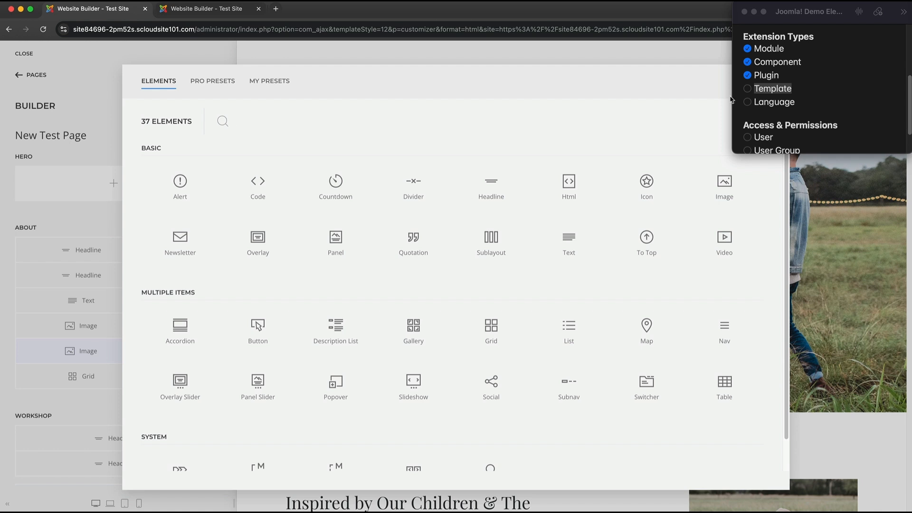
Switch to the demo checklist note, check off Template under Extension Types and highlight Language.
{"action": "left_click", "coordinate": [748, 89]}
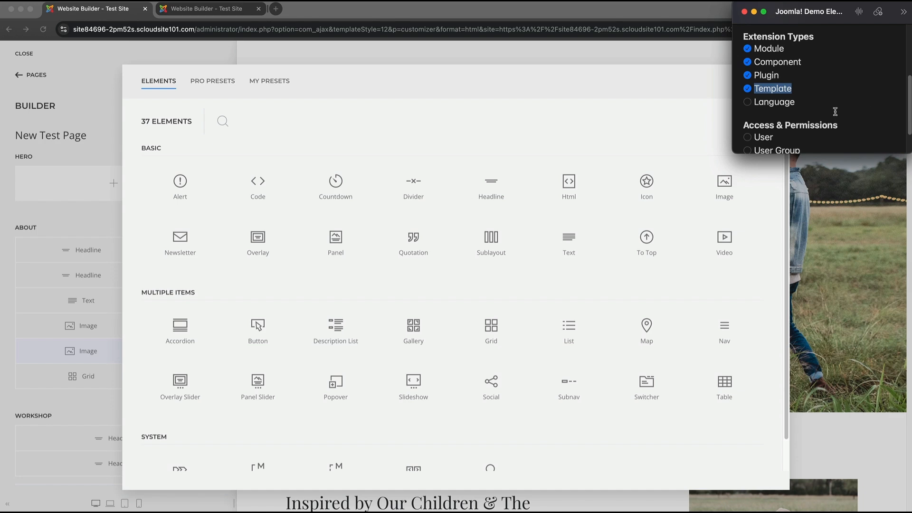
{"action": "left_click_drag", "start_coordinate": [805, 105], "coordinate": [754, 102]}
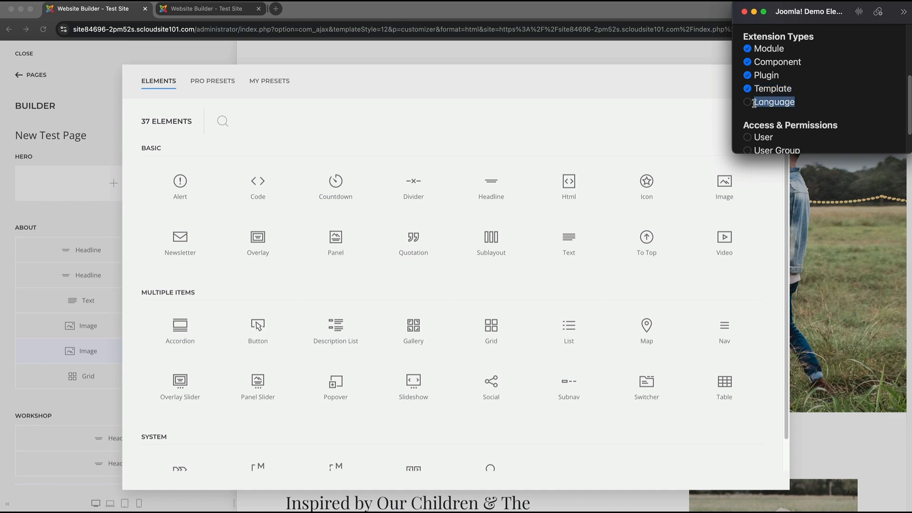
Dismiss the element library, close the website builder and open the installed languages list from Joomla's System dashboard.
{"action": "left_click", "coordinate": [63, 74]}
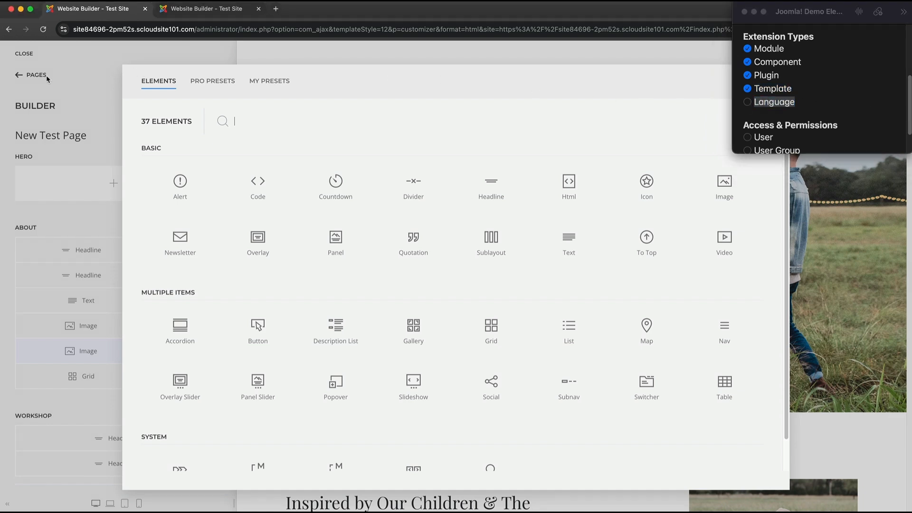
{"action": "left_click", "coordinate": [46, 74]}
{"action": "left_click", "coordinate": [23, 54]}
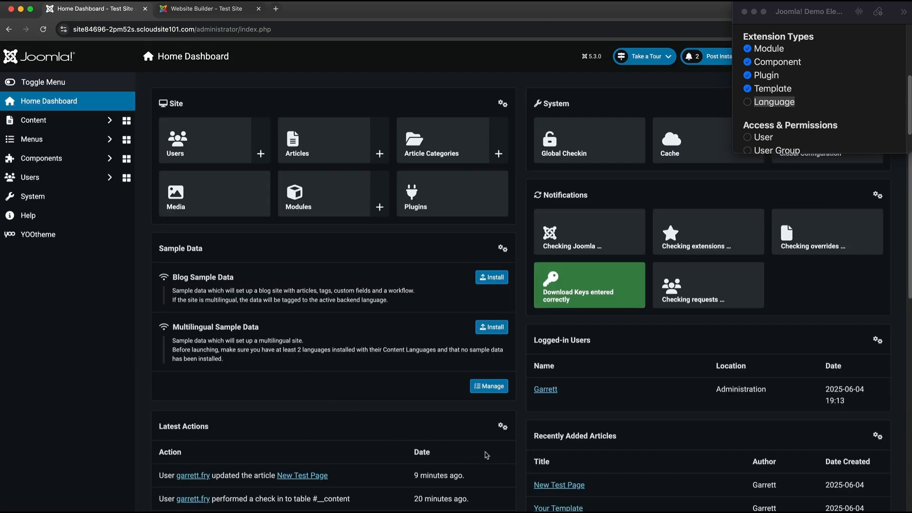
{"action": "left_click", "coordinate": [47, 202]}
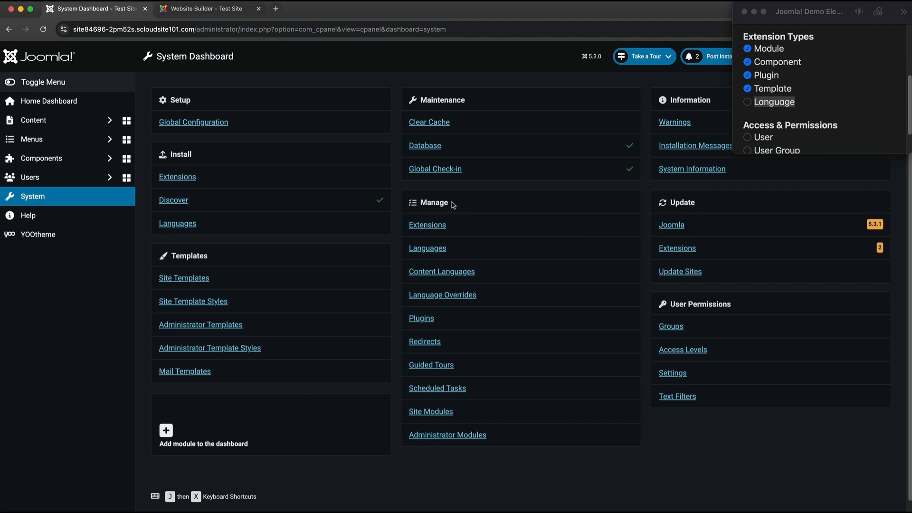
{"action": "left_click", "coordinate": [417, 250]}
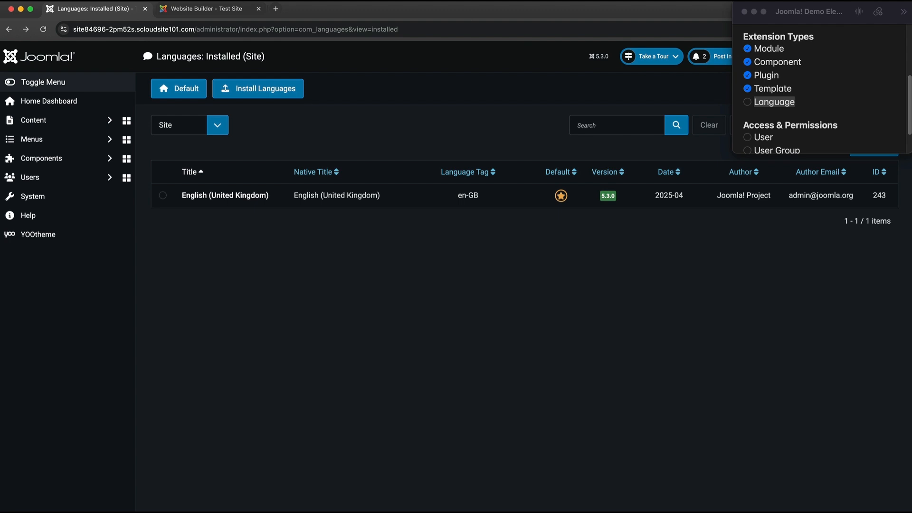
Browse the list of installable Joomla languages and return to the installed site languages without installing any.
{"action": "left_click", "coordinate": [252, 95]}
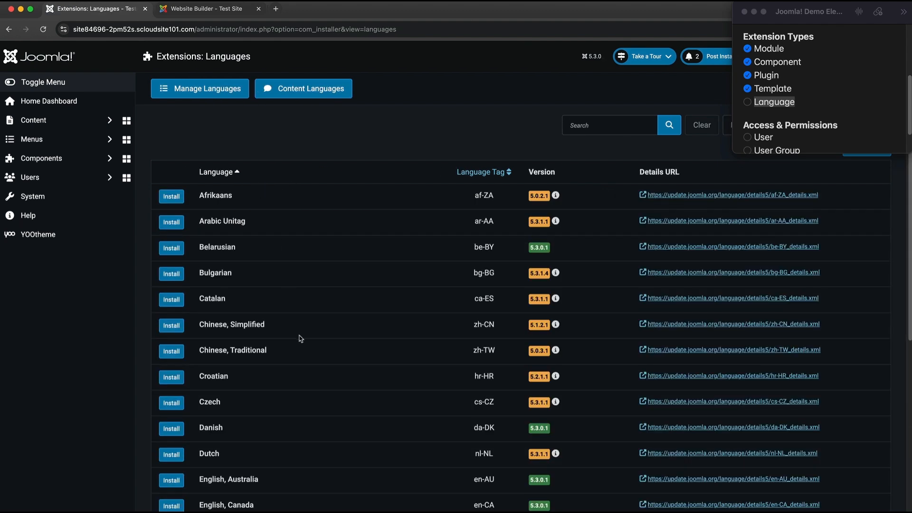
{"action": "scroll", "coordinate": [329, 220], "scroll_direction": "down", "scroll_amount": 3}
{"action": "scroll", "coordinate": [328, 220], "scroll_direction": "down", "scroll_amount": 4}
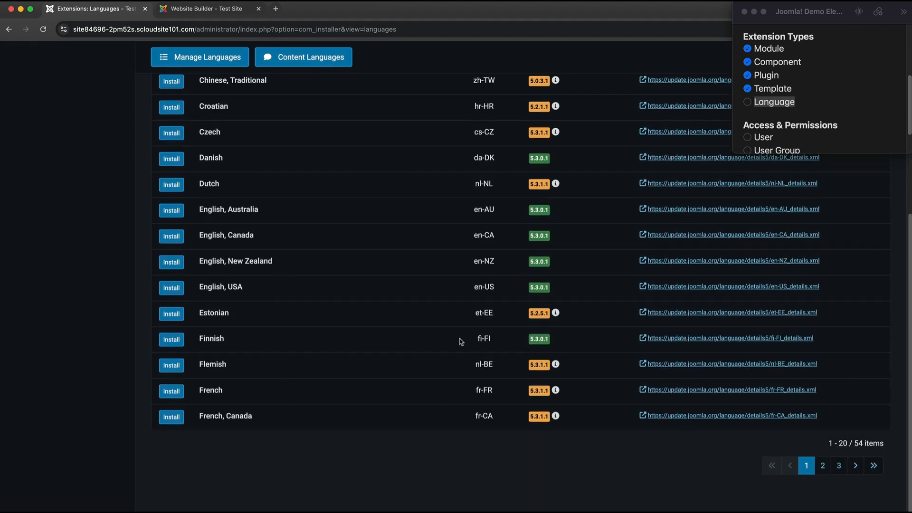
{"action": "double_click", "coordinate": [854, 445]}
{"action": "scroll", "coordinate": [347, 408], "scroll_direction": "up", "scroll_amount": 7}
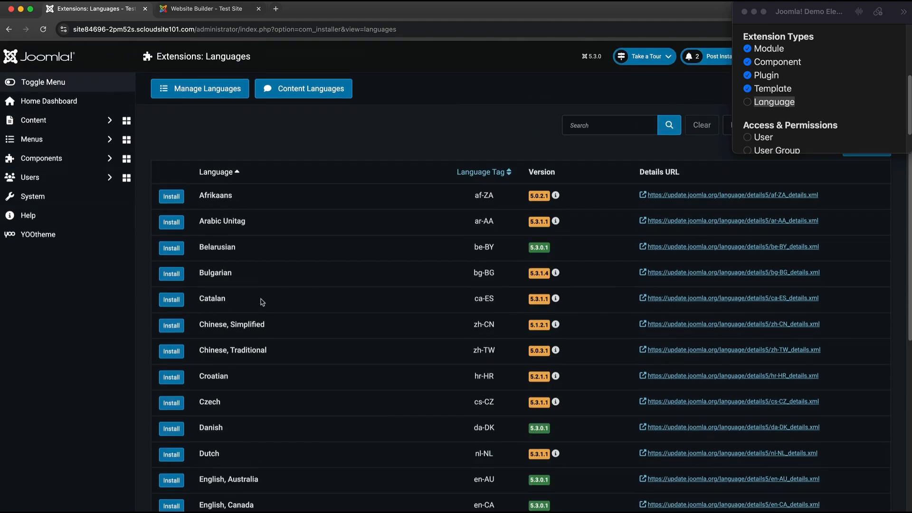
{"action": "left_click", "coordinate": [184, 303]}
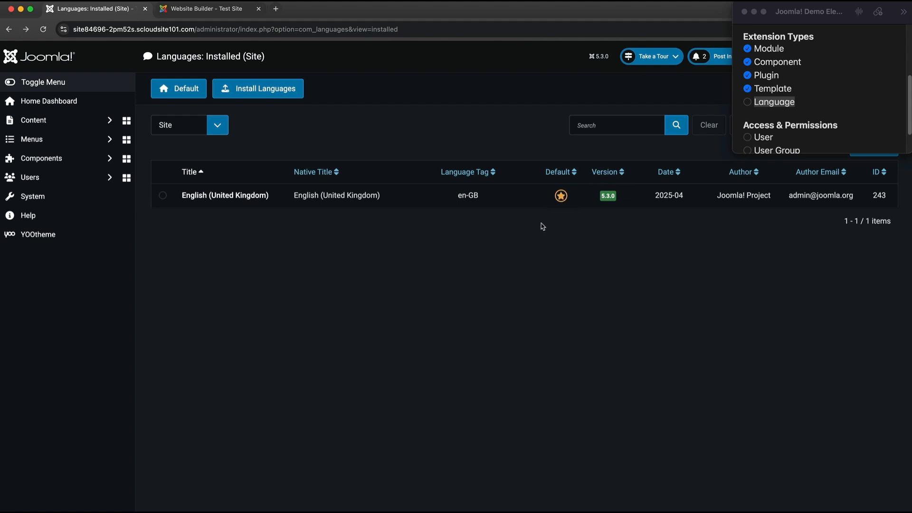
Switch to the demo checklist note and check off Language under Extension Types.
{"action": "key", "text": "super+Tab"}
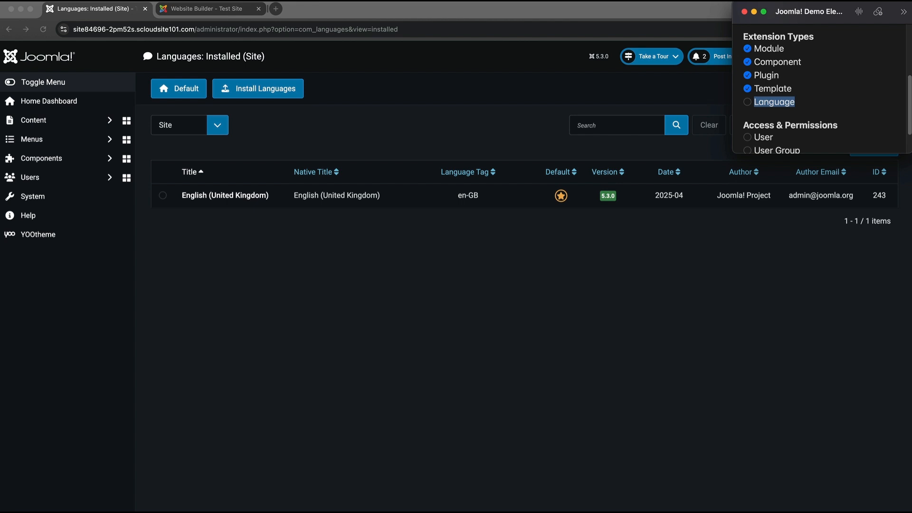
{"action": "left_click", "coordinate": [749, 103]}
{"action": "left_click", "coordinate": [835, 102]}
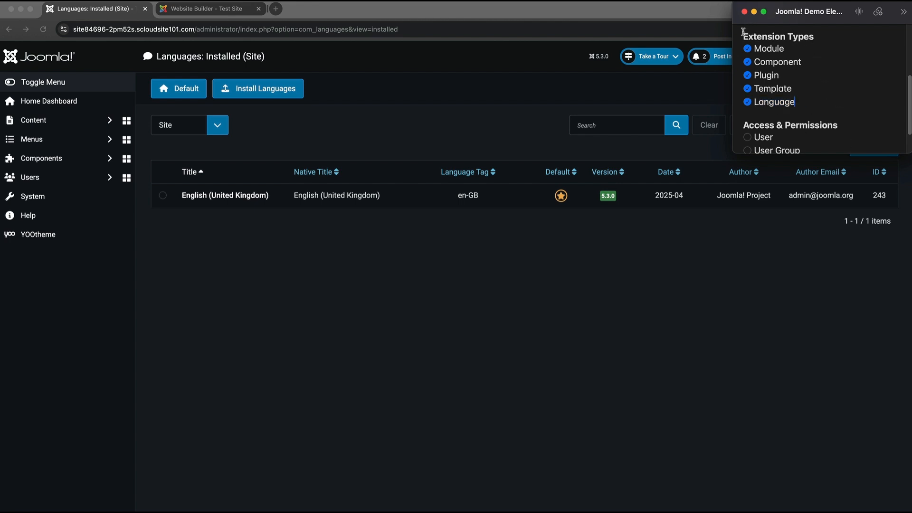
Review the Extension Types list in the checklist and highlight the Access & Permissions heading.
{"action": "left_click_drag", "start_coordinate": [743, 31], "coordinate": [815, 36]}
{"action": "left_click", "coordinate": [847, 56]}
{"action": "left_click", "coordinate": [816, 89]}
{"action": "scroll", "coordinate": [820, 120], "scroll_direction": "down", "scroll_amount": 2}
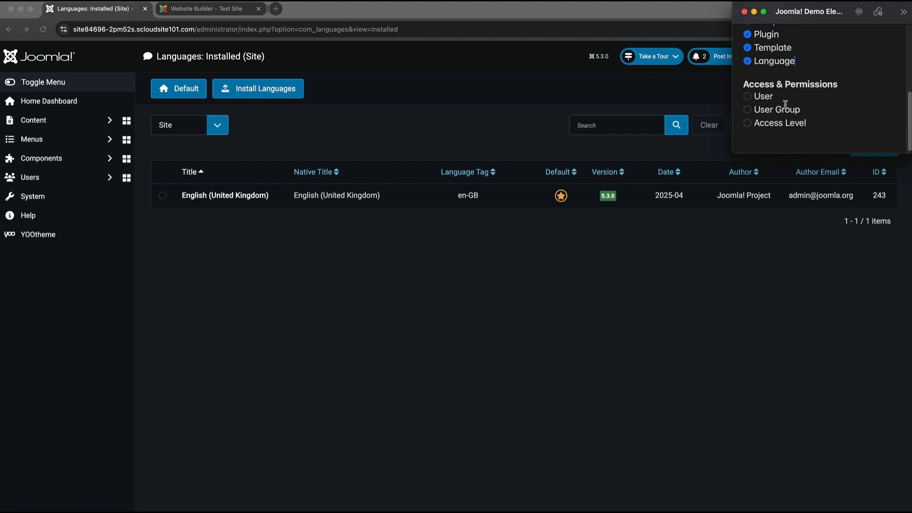
{"action": "left_click_drag", "start_coordinate": [743, 84], "coordinate": [861, 81]}
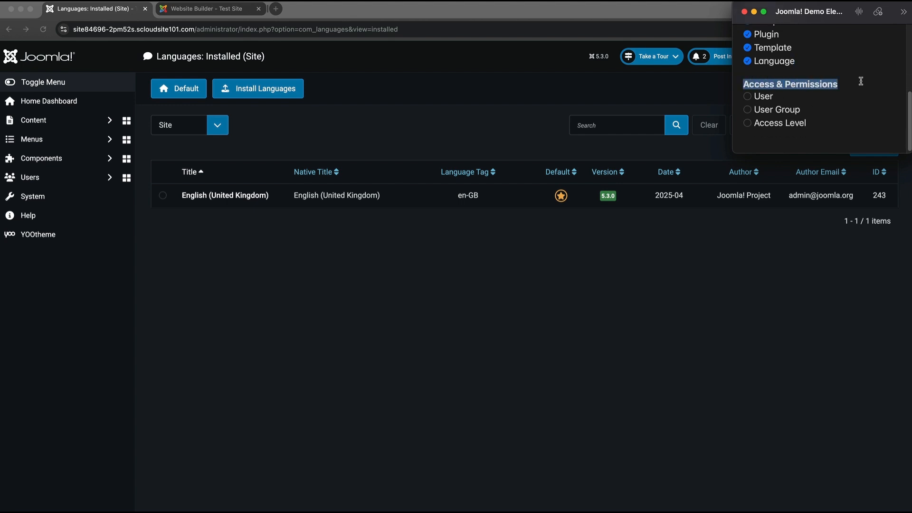